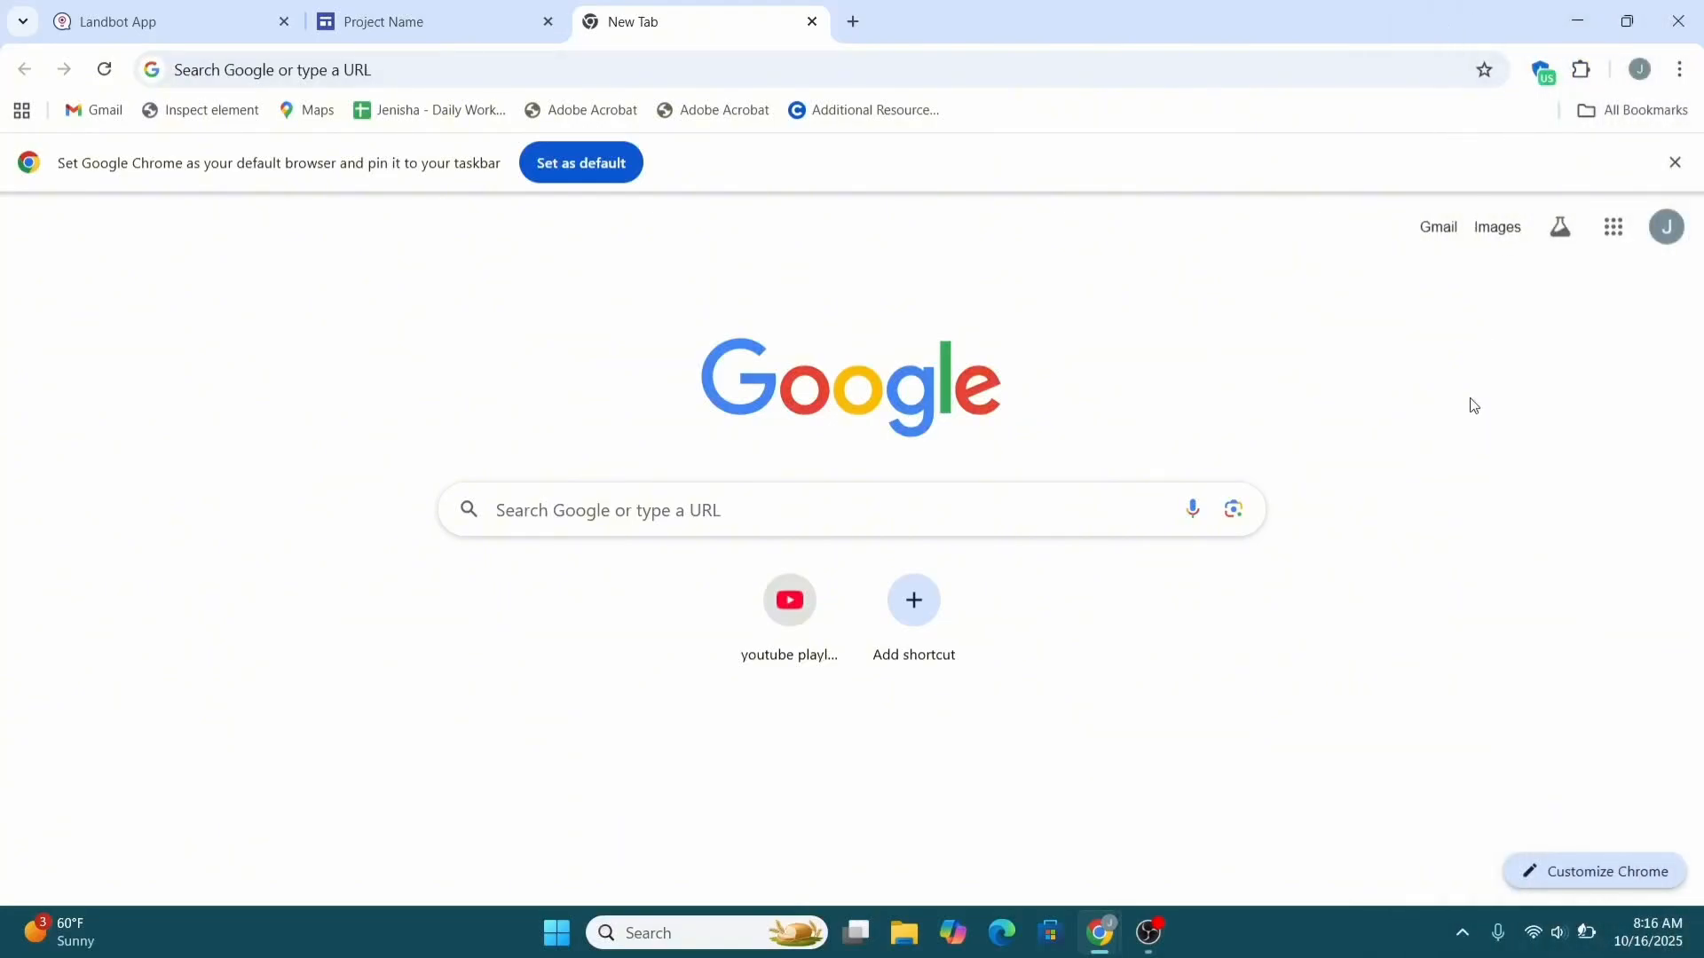
# Switch to the Landbot App tab to show the All Bots dashboard.
pyautogui.click(222, 8)
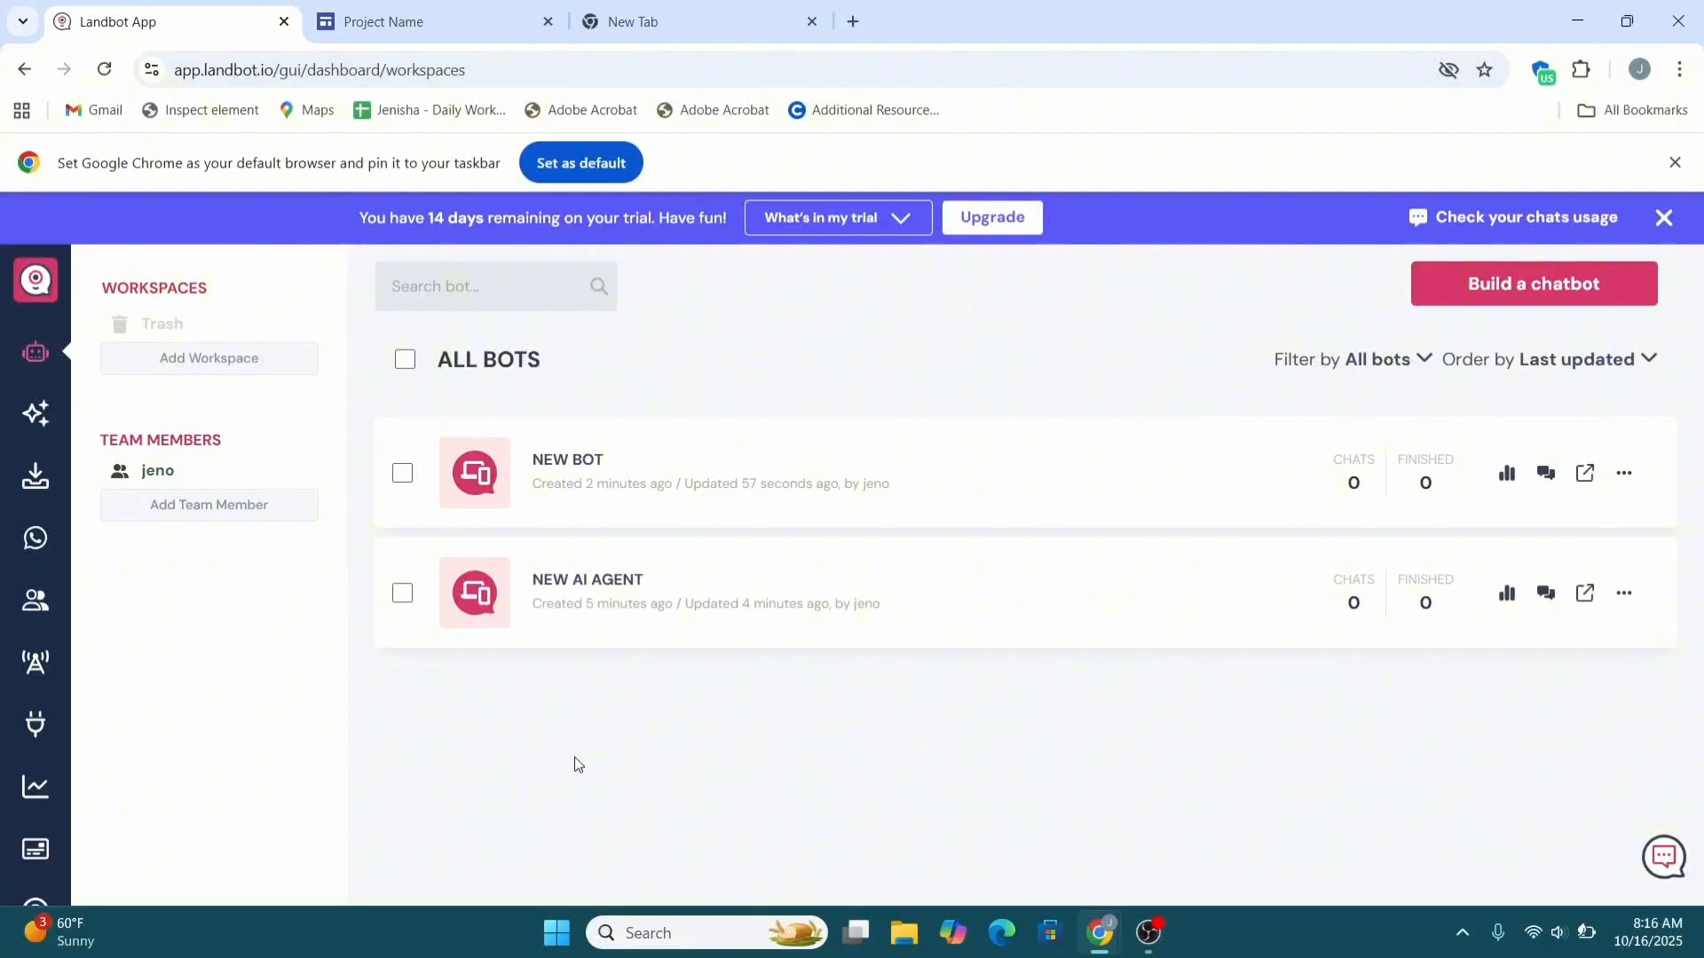
# Start a new chatbot from the bots list and choose the API chatbot type.
pyautogui.click(32, 355)
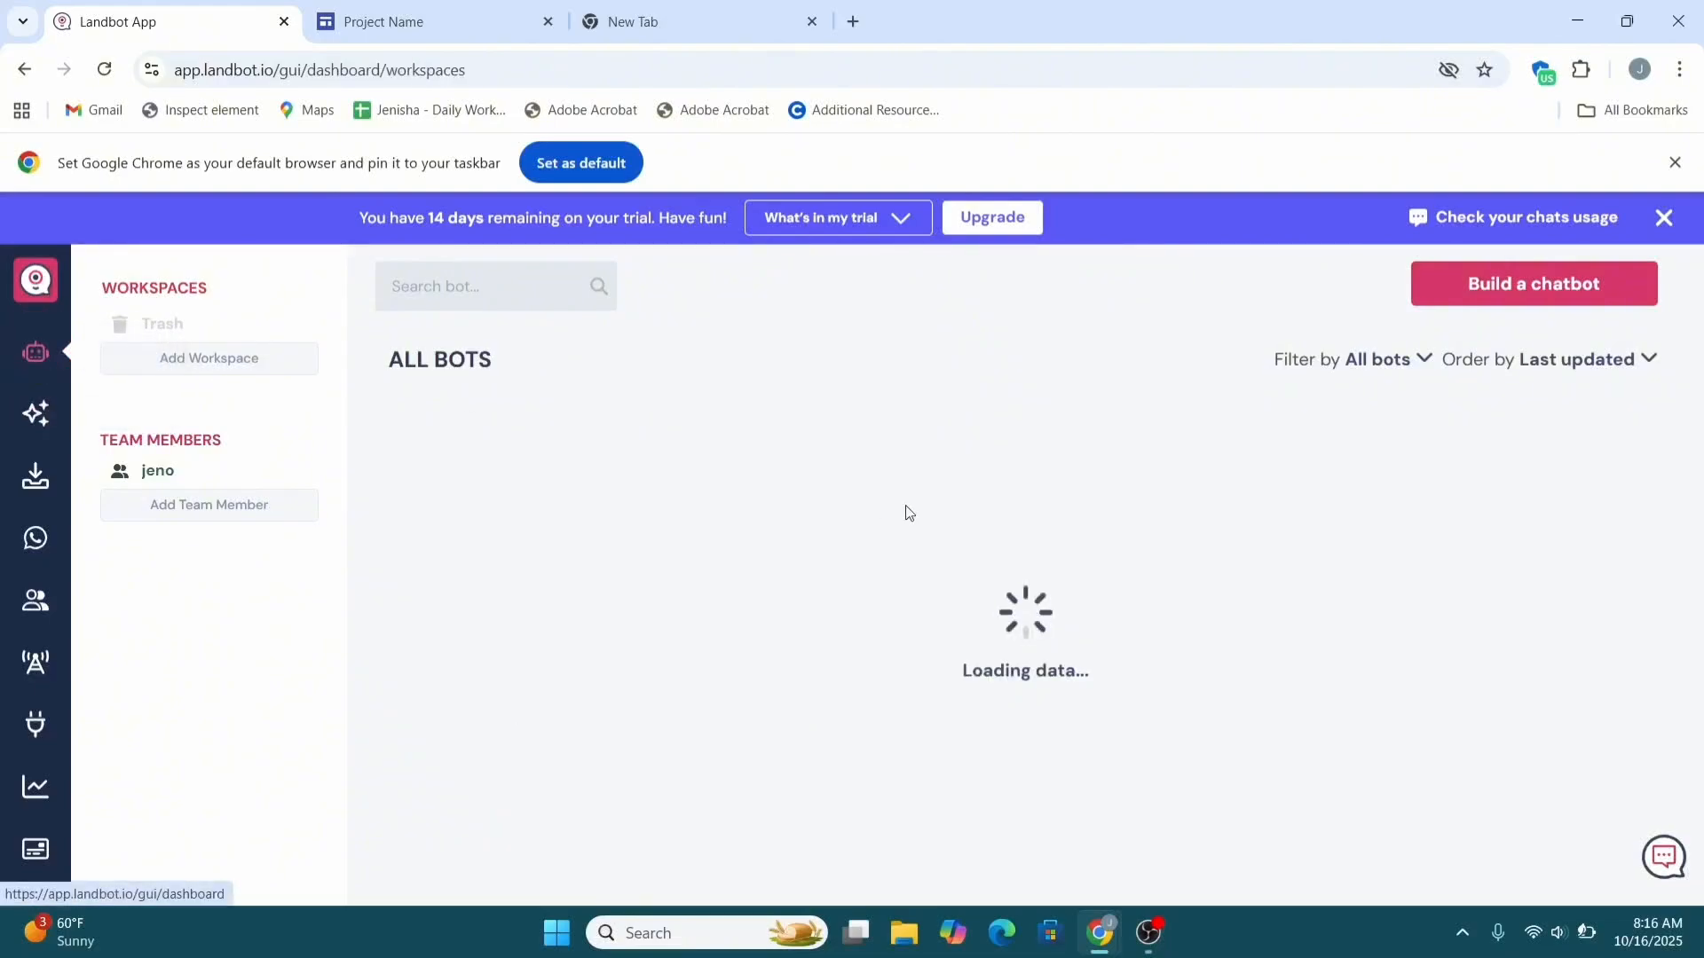
pyautogui.click(1464, 291)
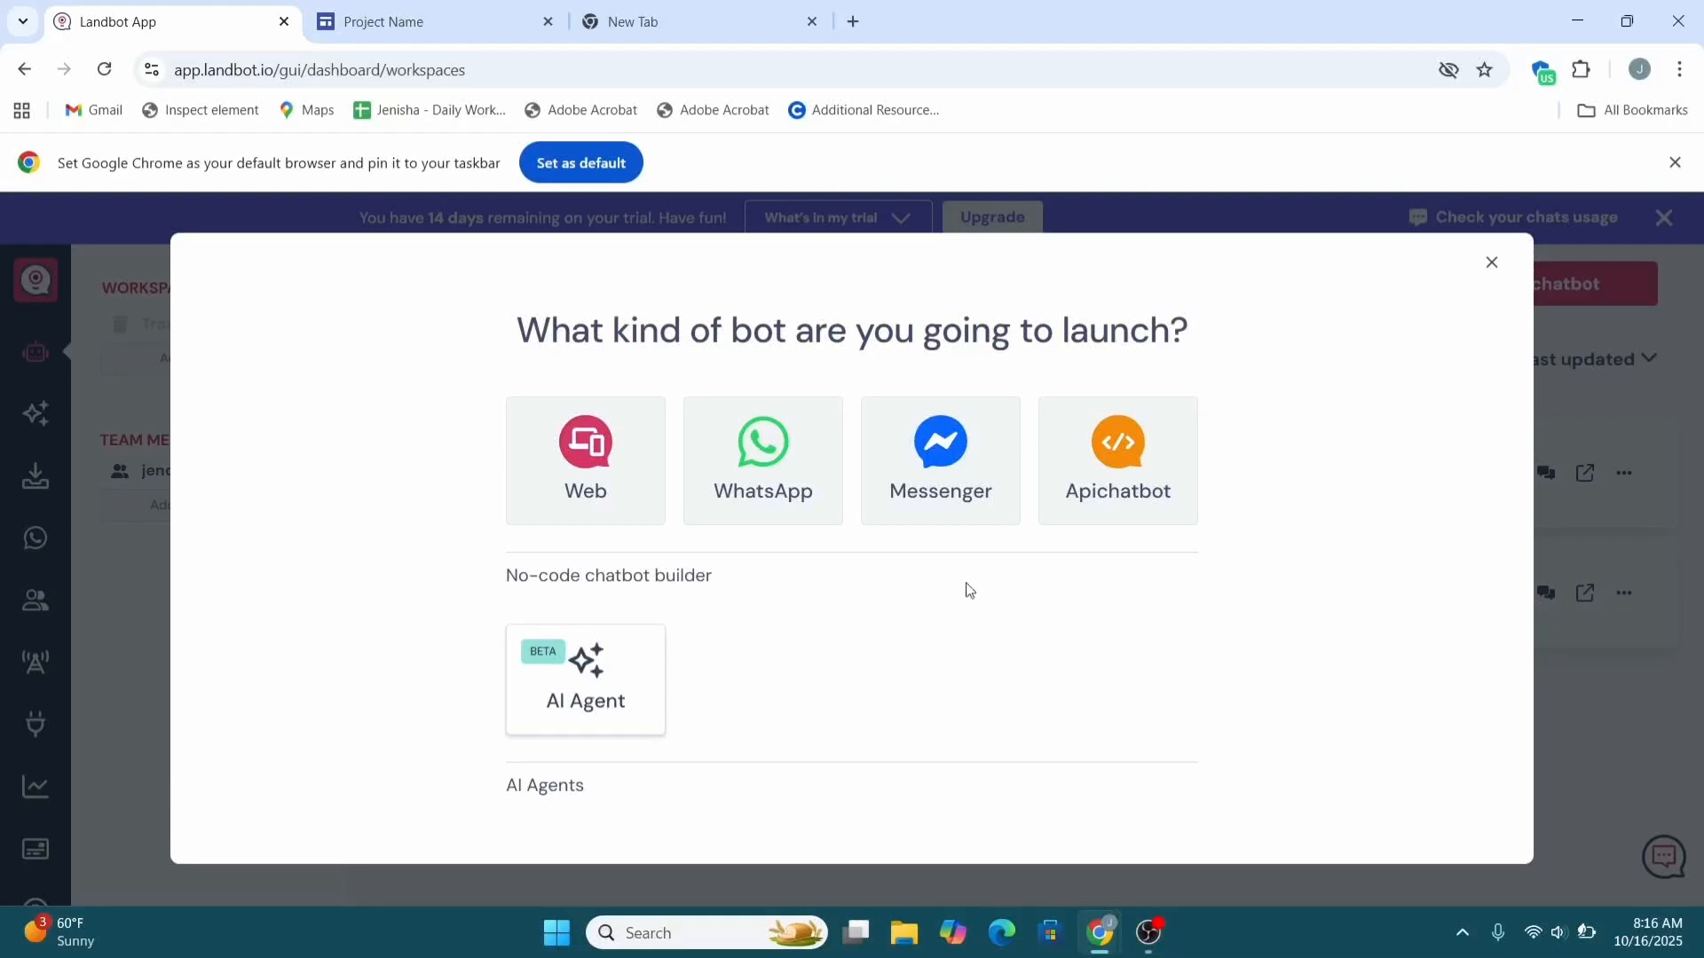
pyautogui.click(1086, 495)
pyautogui.doubleClick(1077, 471)
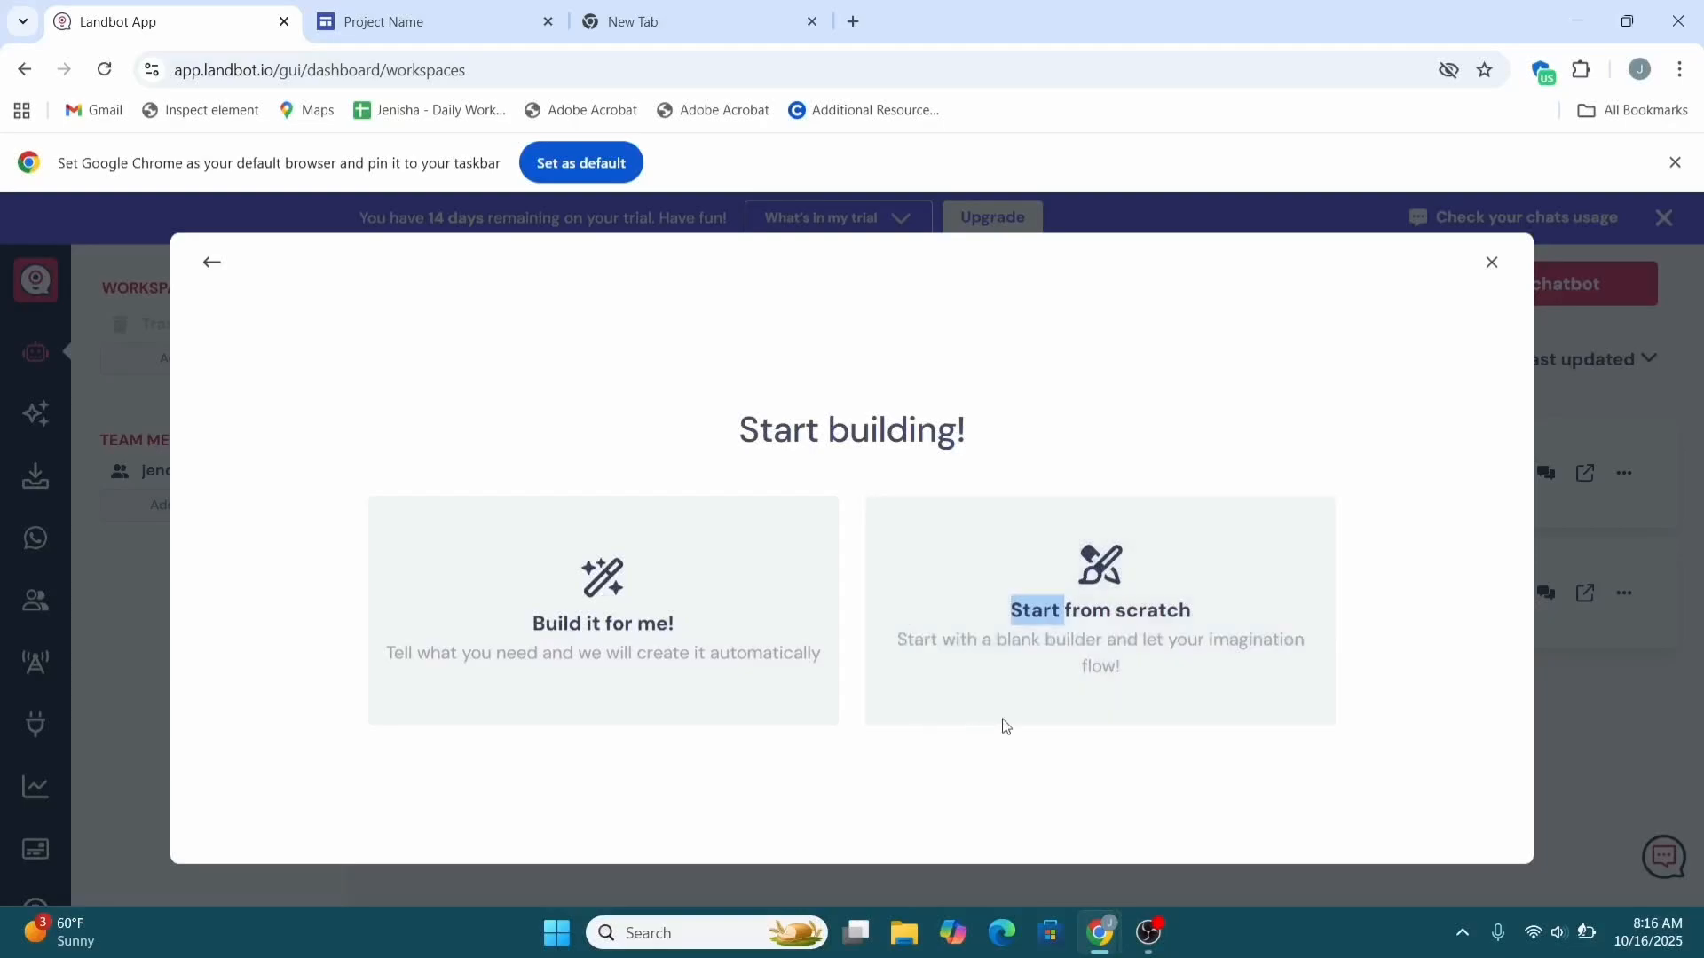
# Have Landbot generate a draft bot from the description 'customer service'.
pyautogui.click(578, 617)
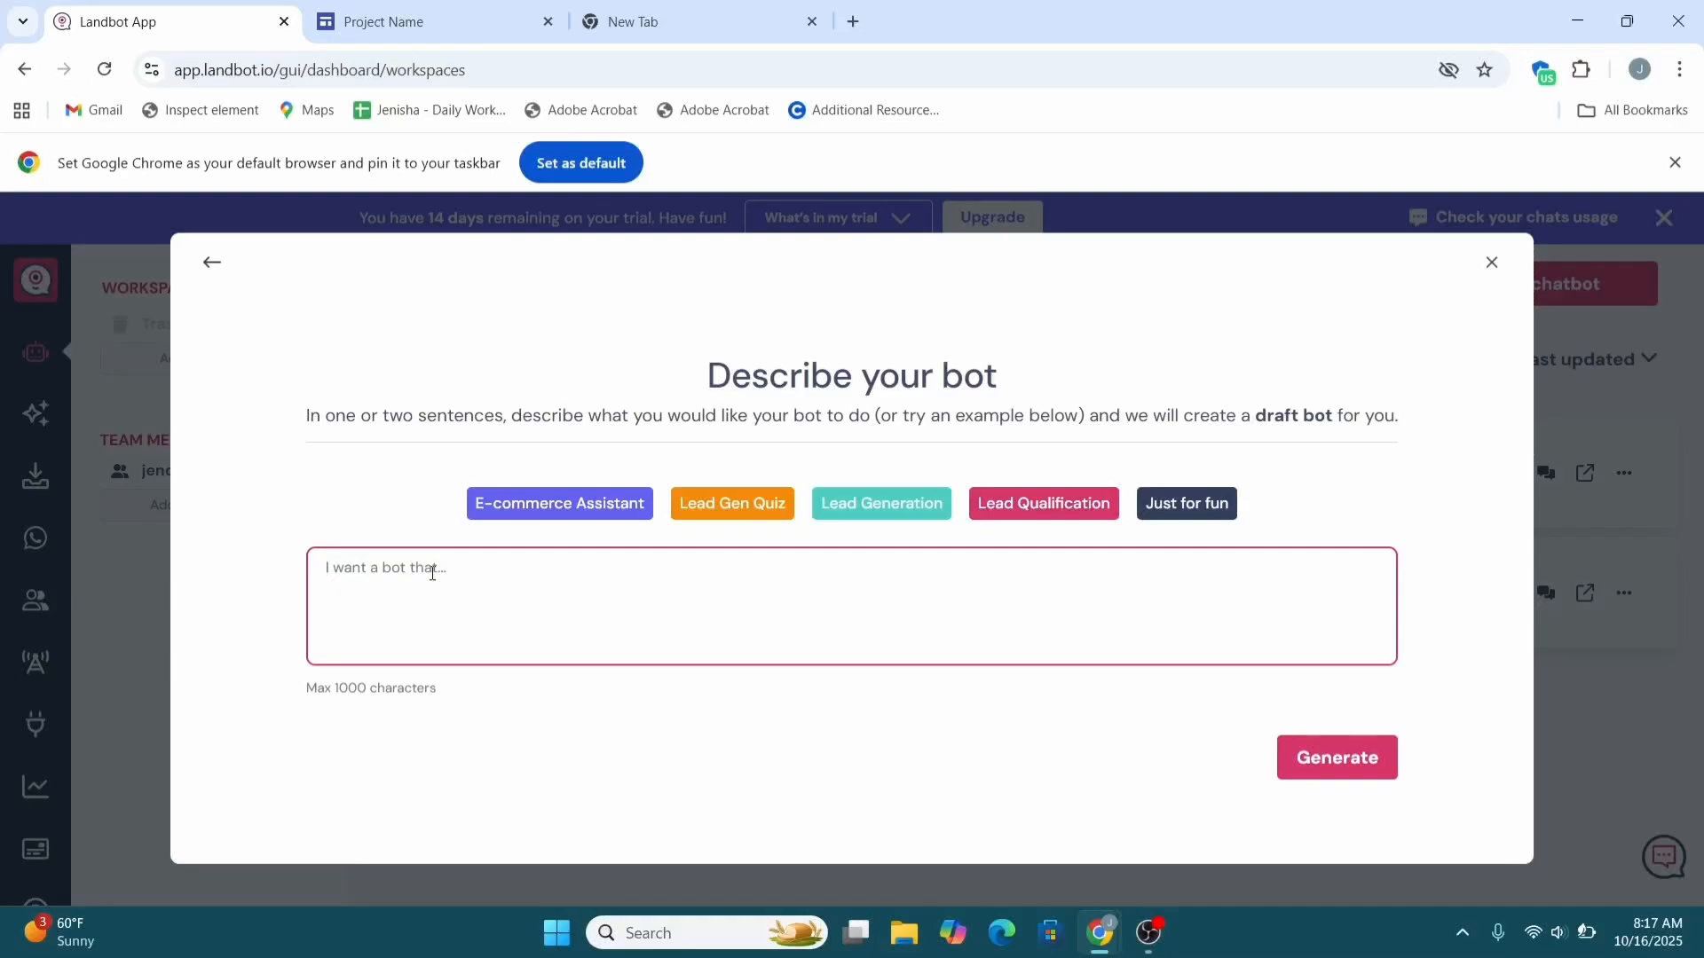
pyautogui.write('customer service')
pyautogui.click(1301, 757)
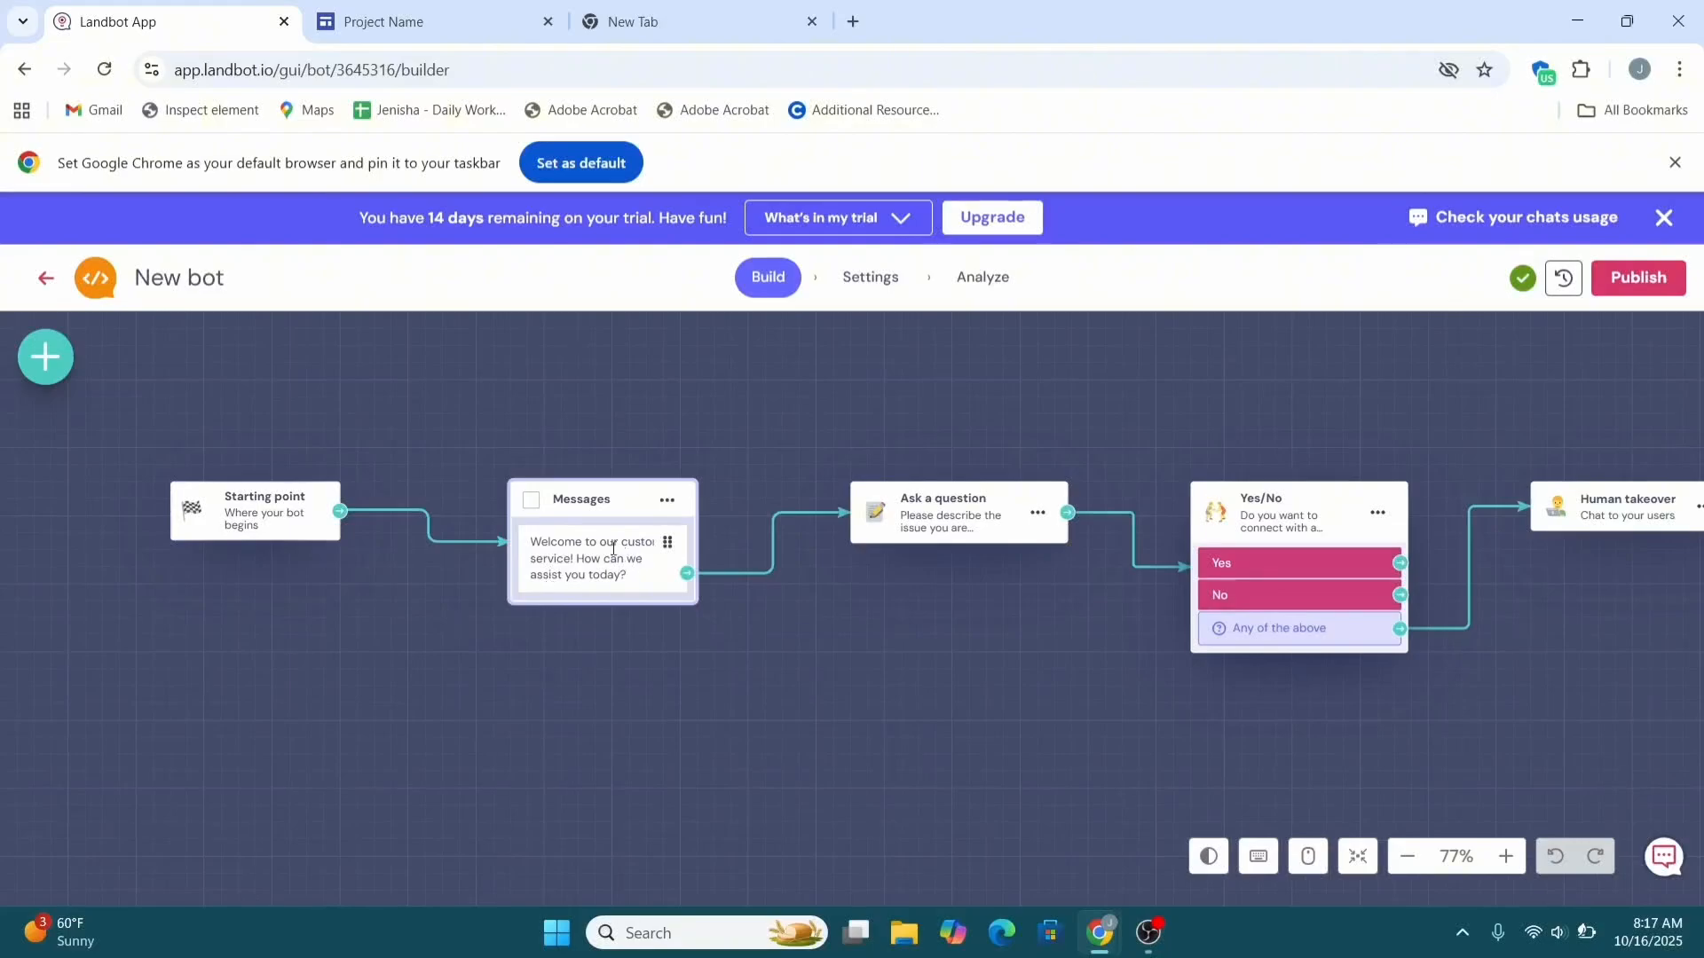
pyautogui.click(586, 502)
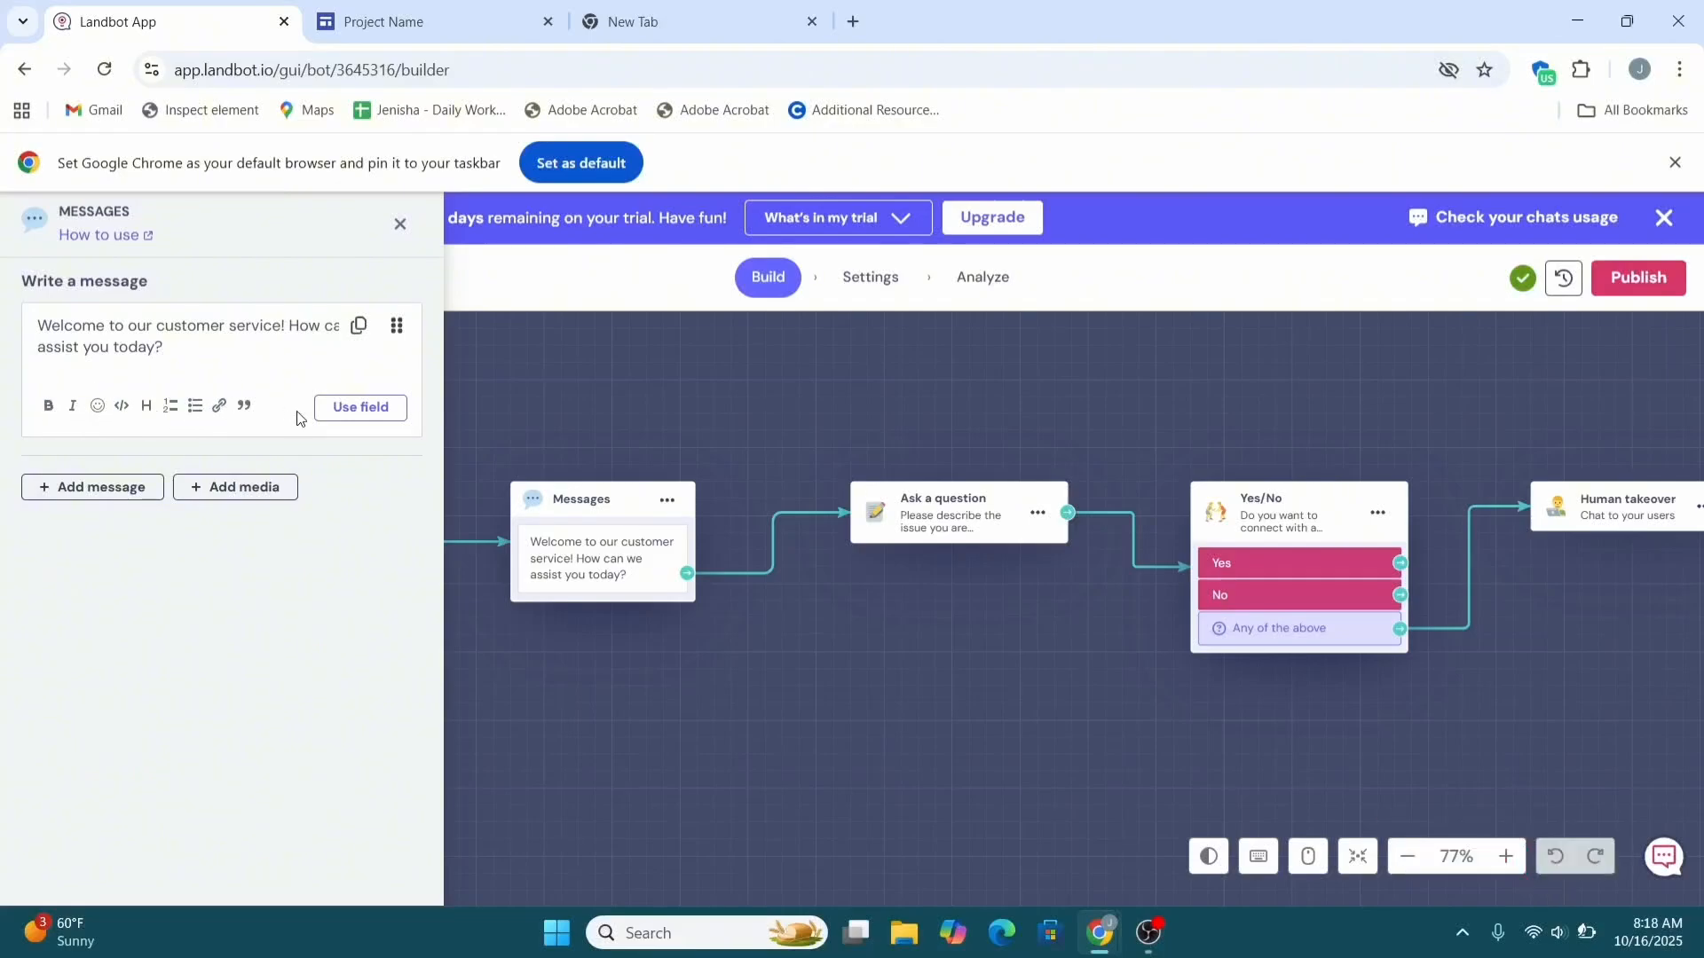
pyautogui.click(400, 223)
pyautogui.scroll(-3, 722, 582)
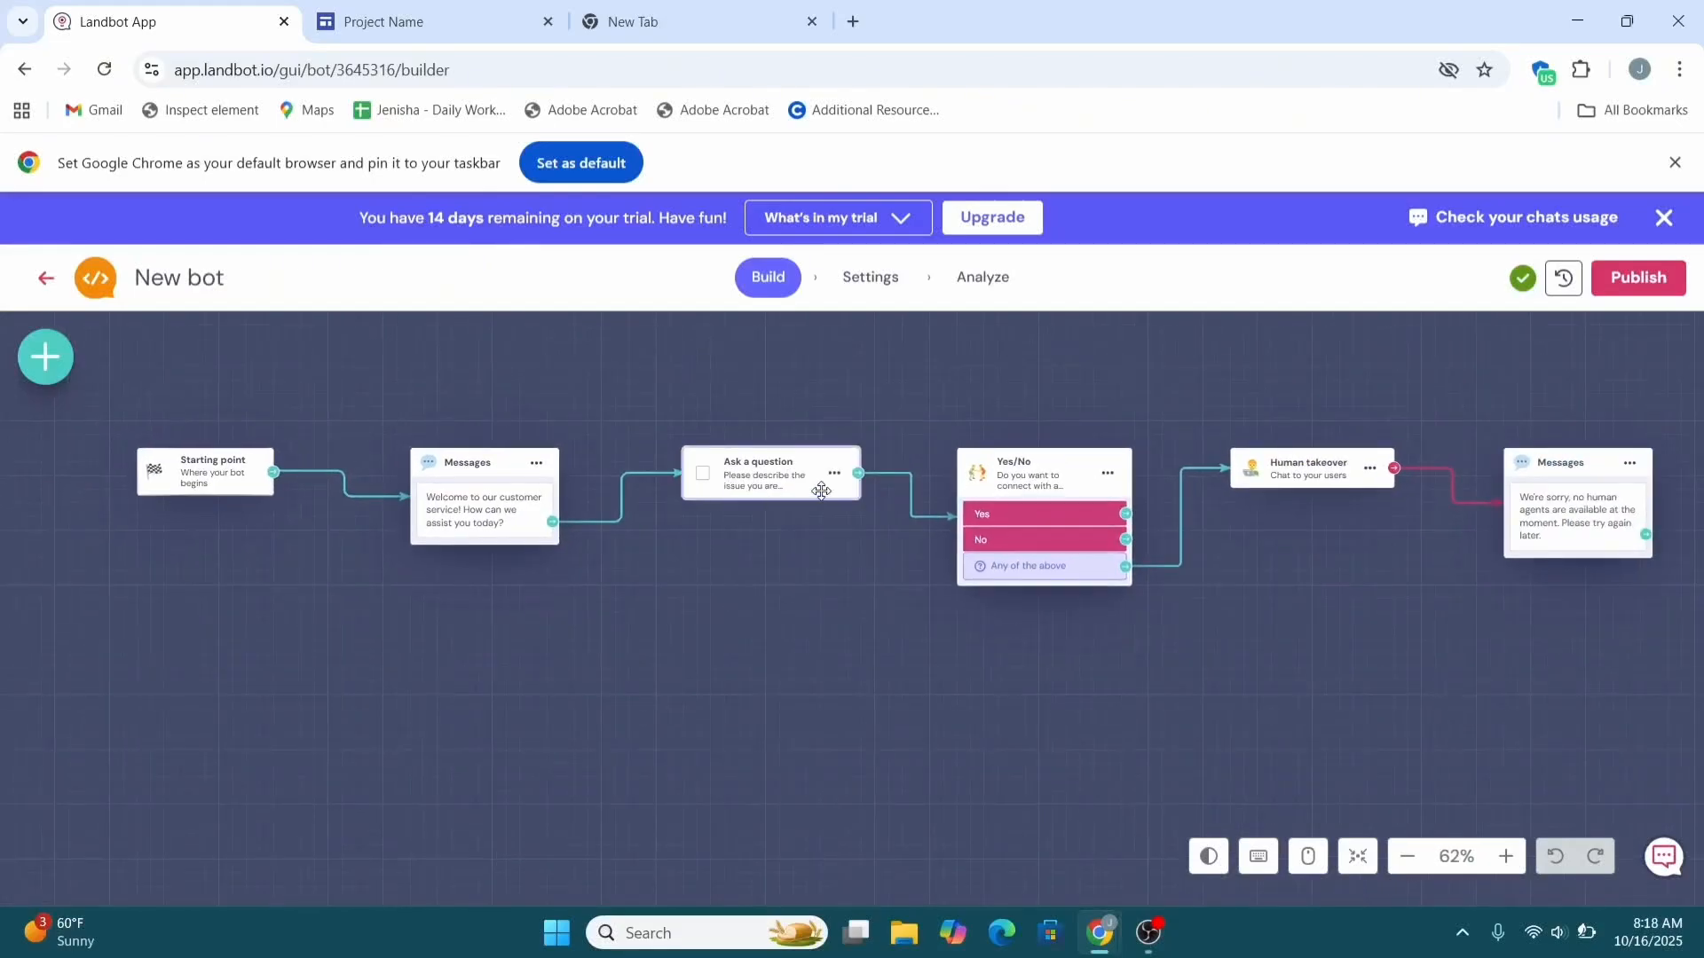
pyautogui.scroll(5, 812, 496)
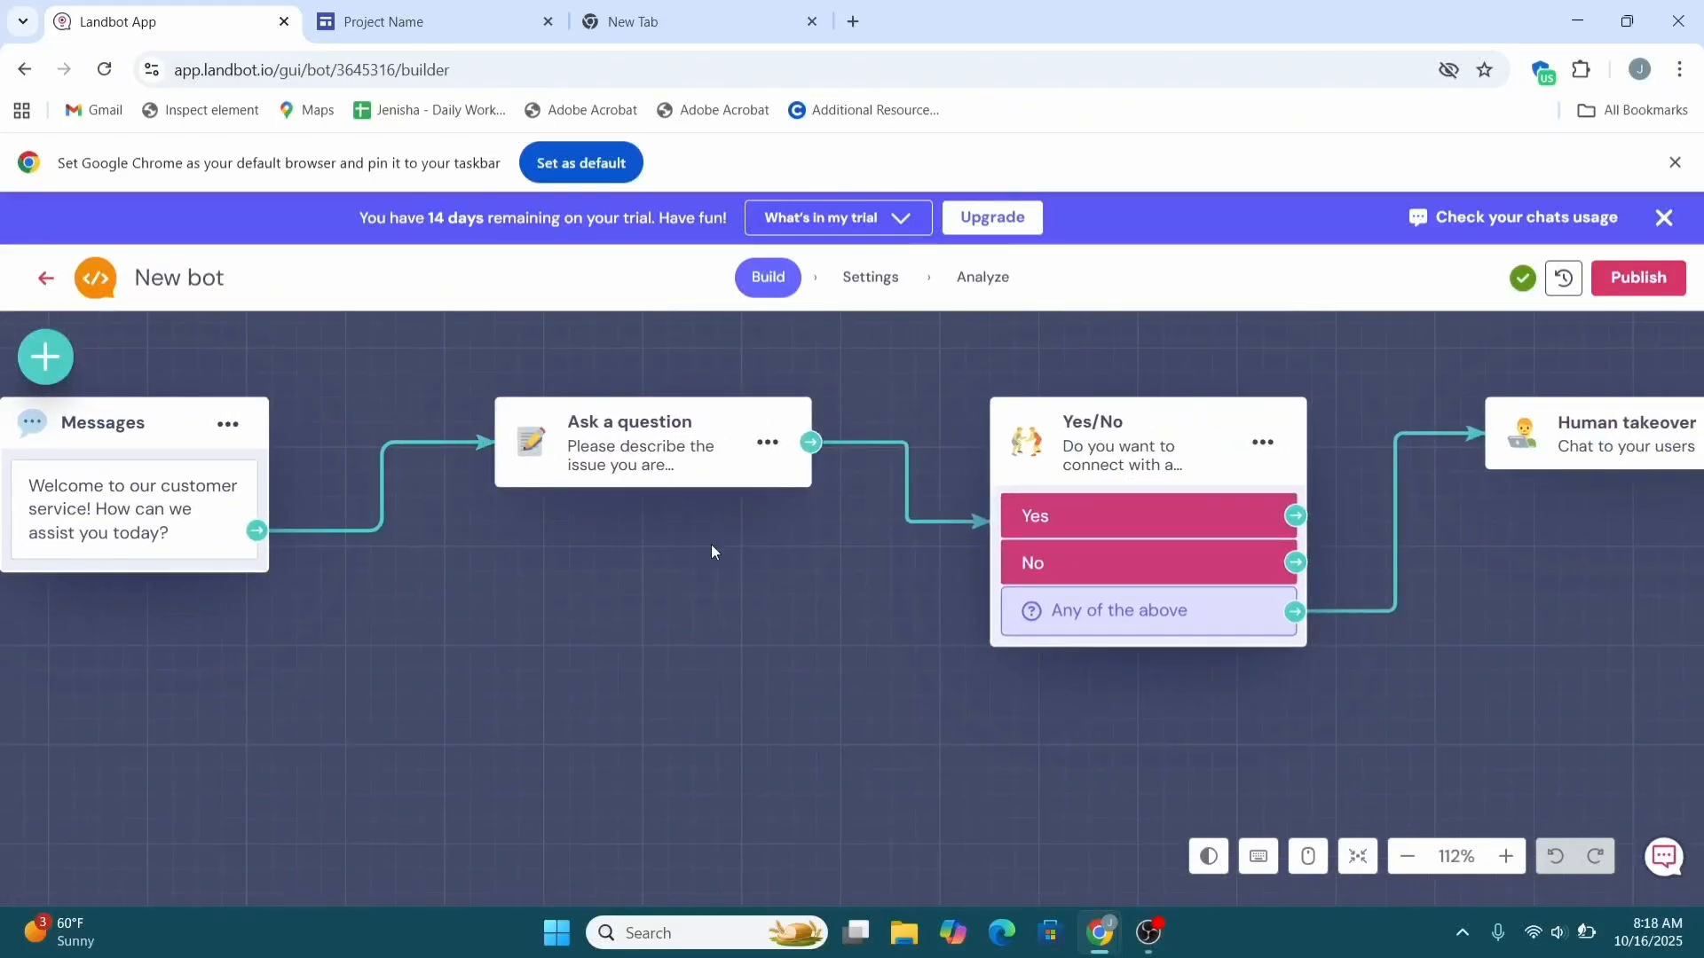
pyautogui.scroll(-2, 711, 545)
pyautogui.scroll(-3, 1363, 525)
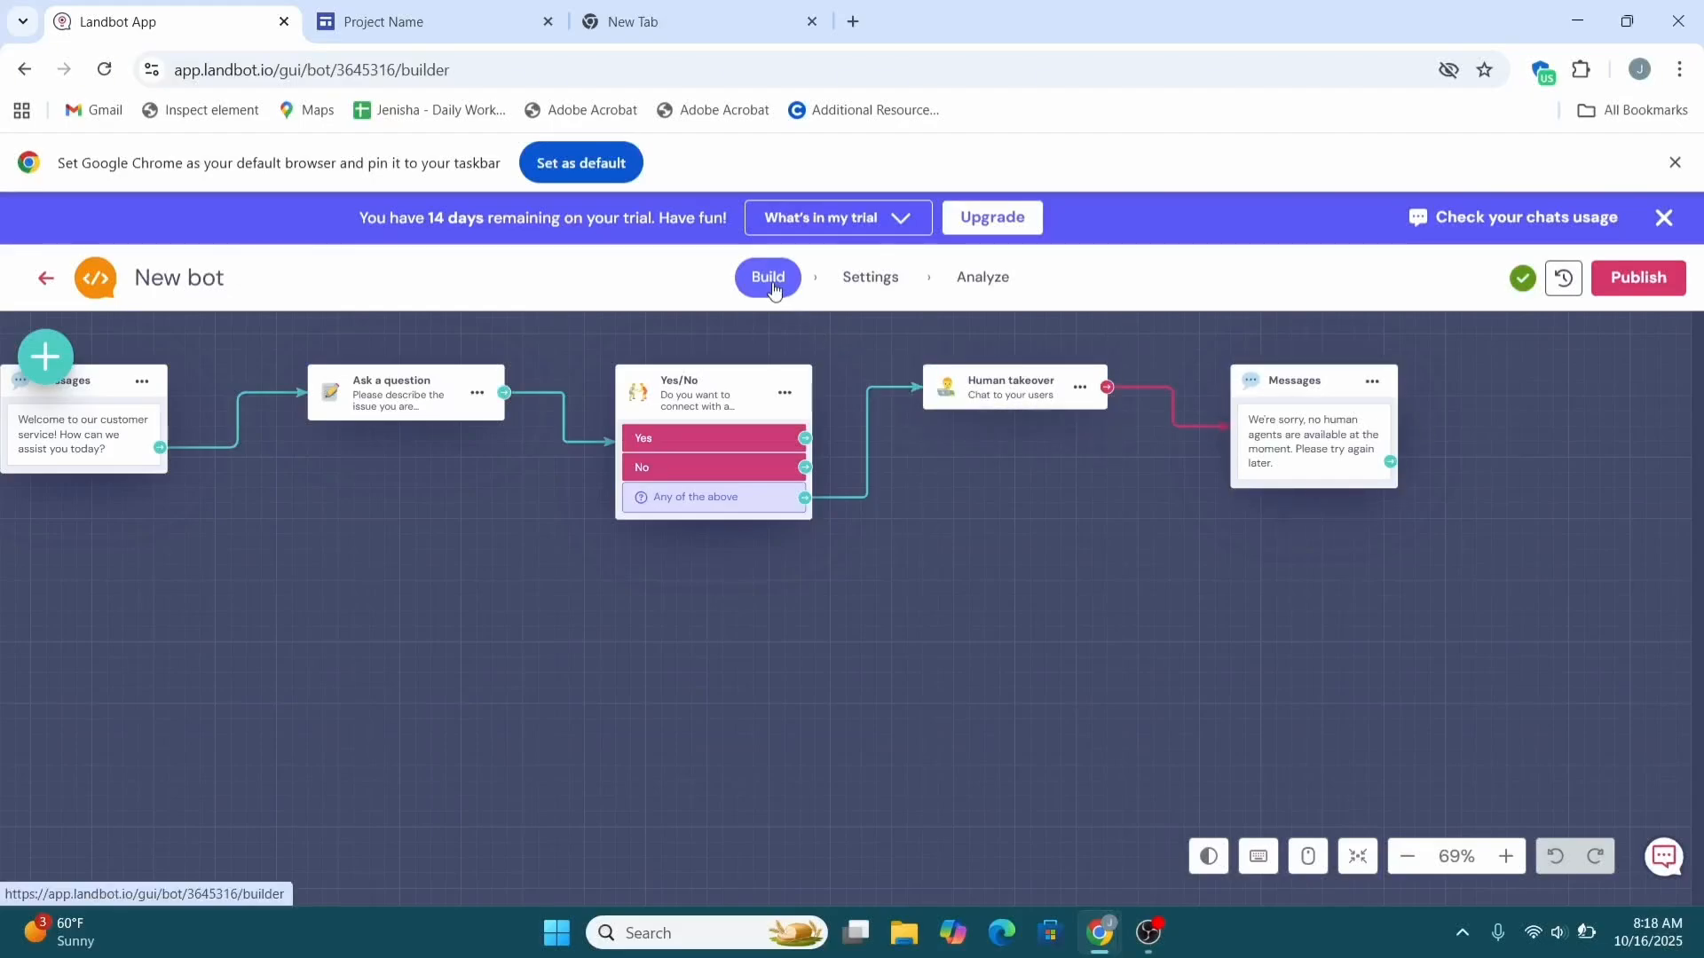
# Review the bot's Settings and Analyze tabs, publish it, then reopen Settings from Build.
pyautogui.click(899, 296)
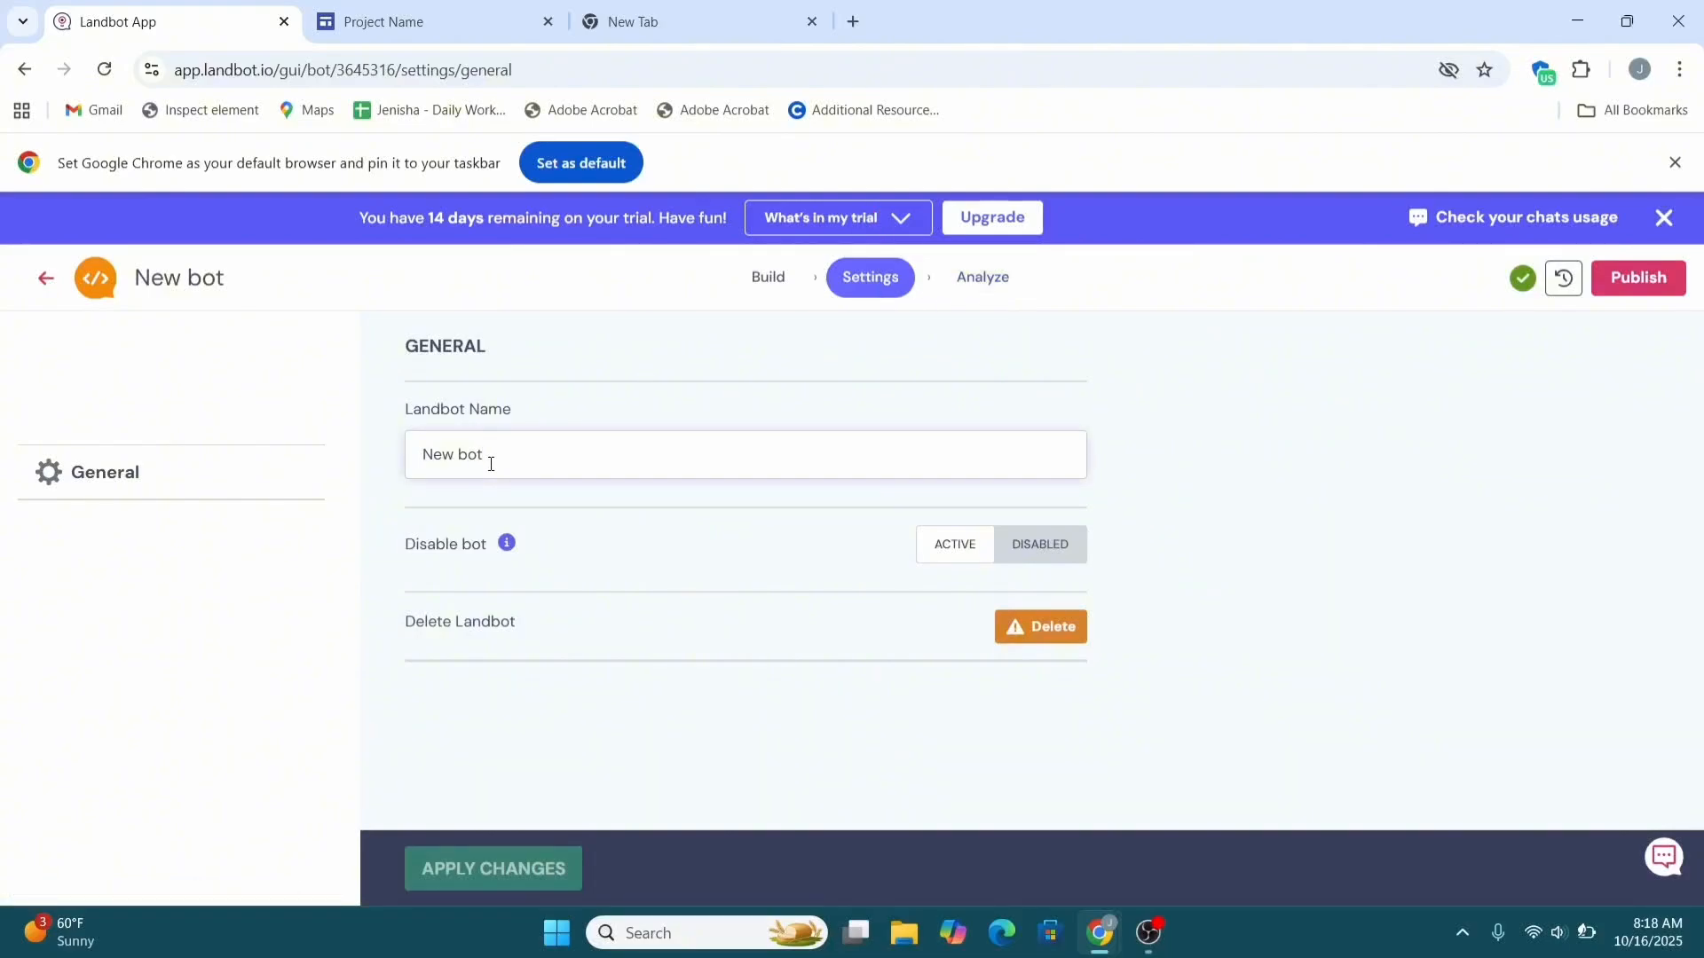
pyautogui.click(741, 688)
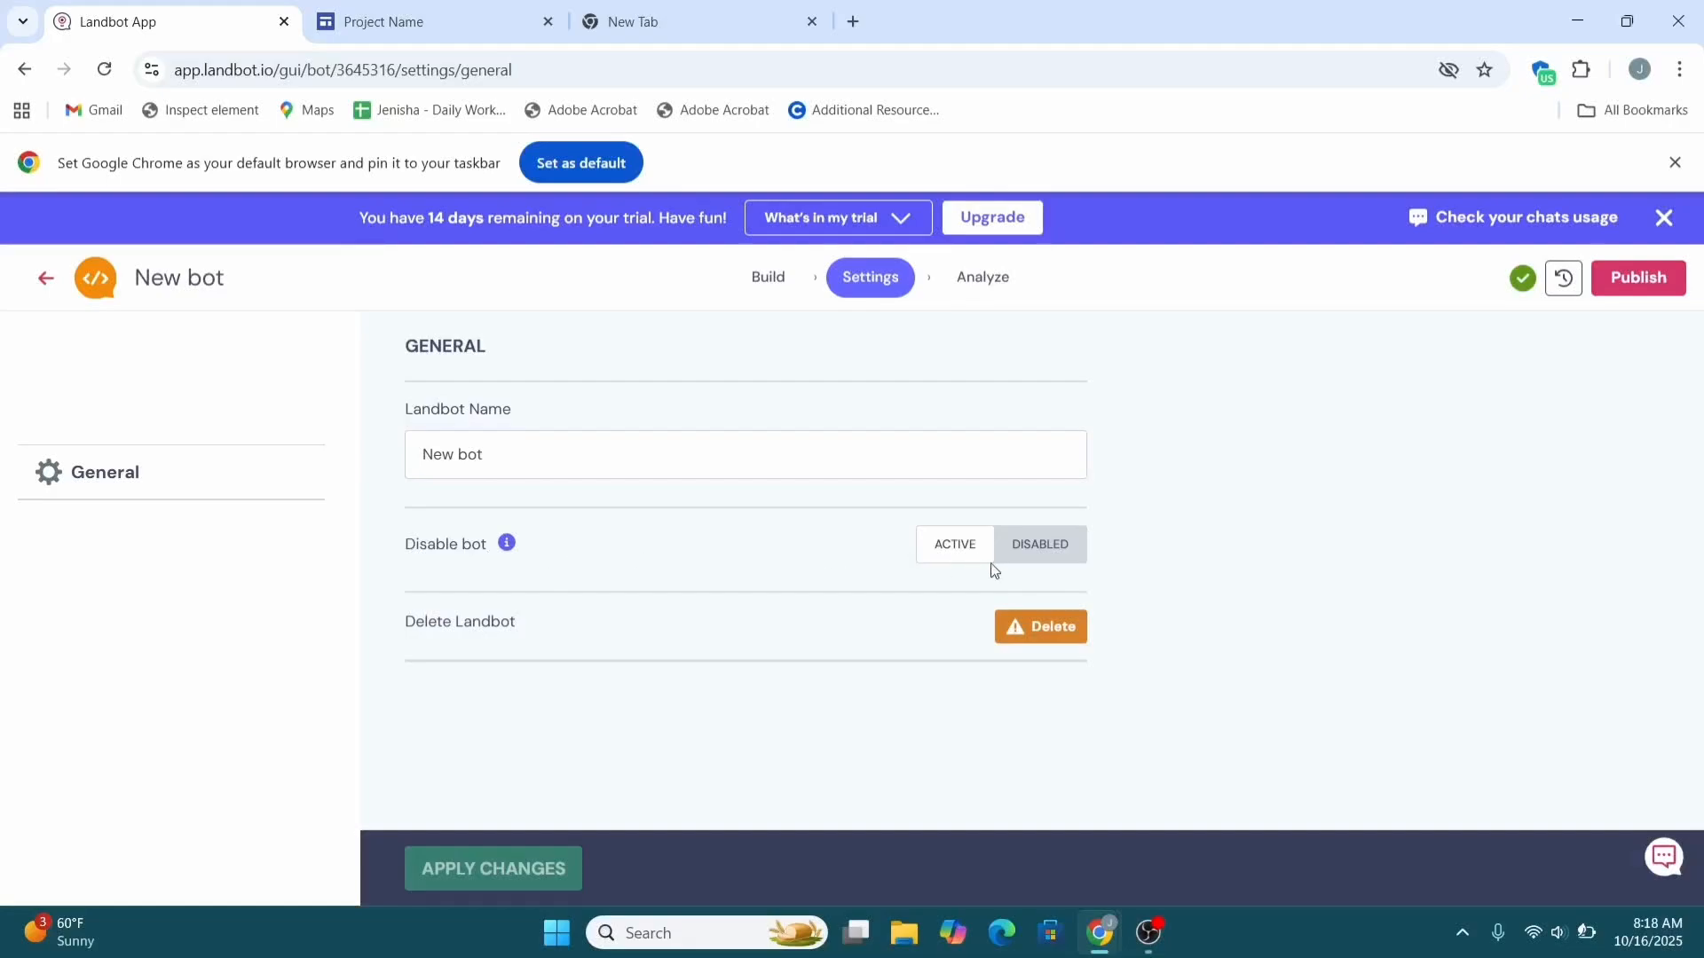
pyautogui.click(969, 278)
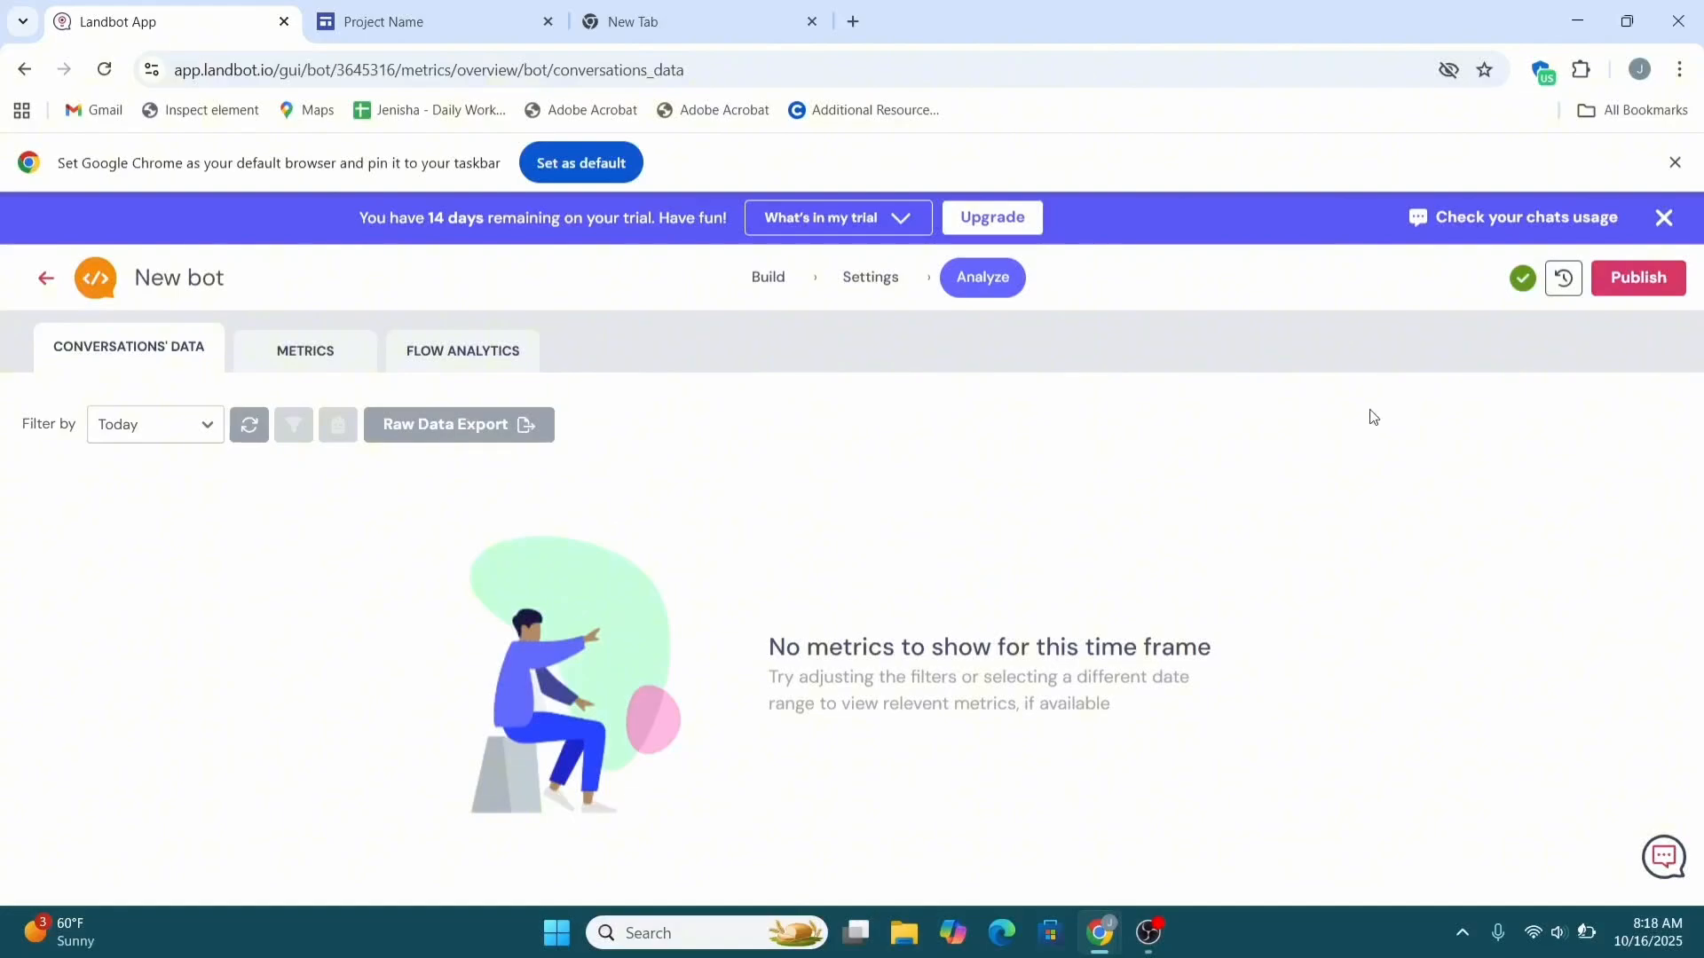
pyautogui.click(1635, 290)
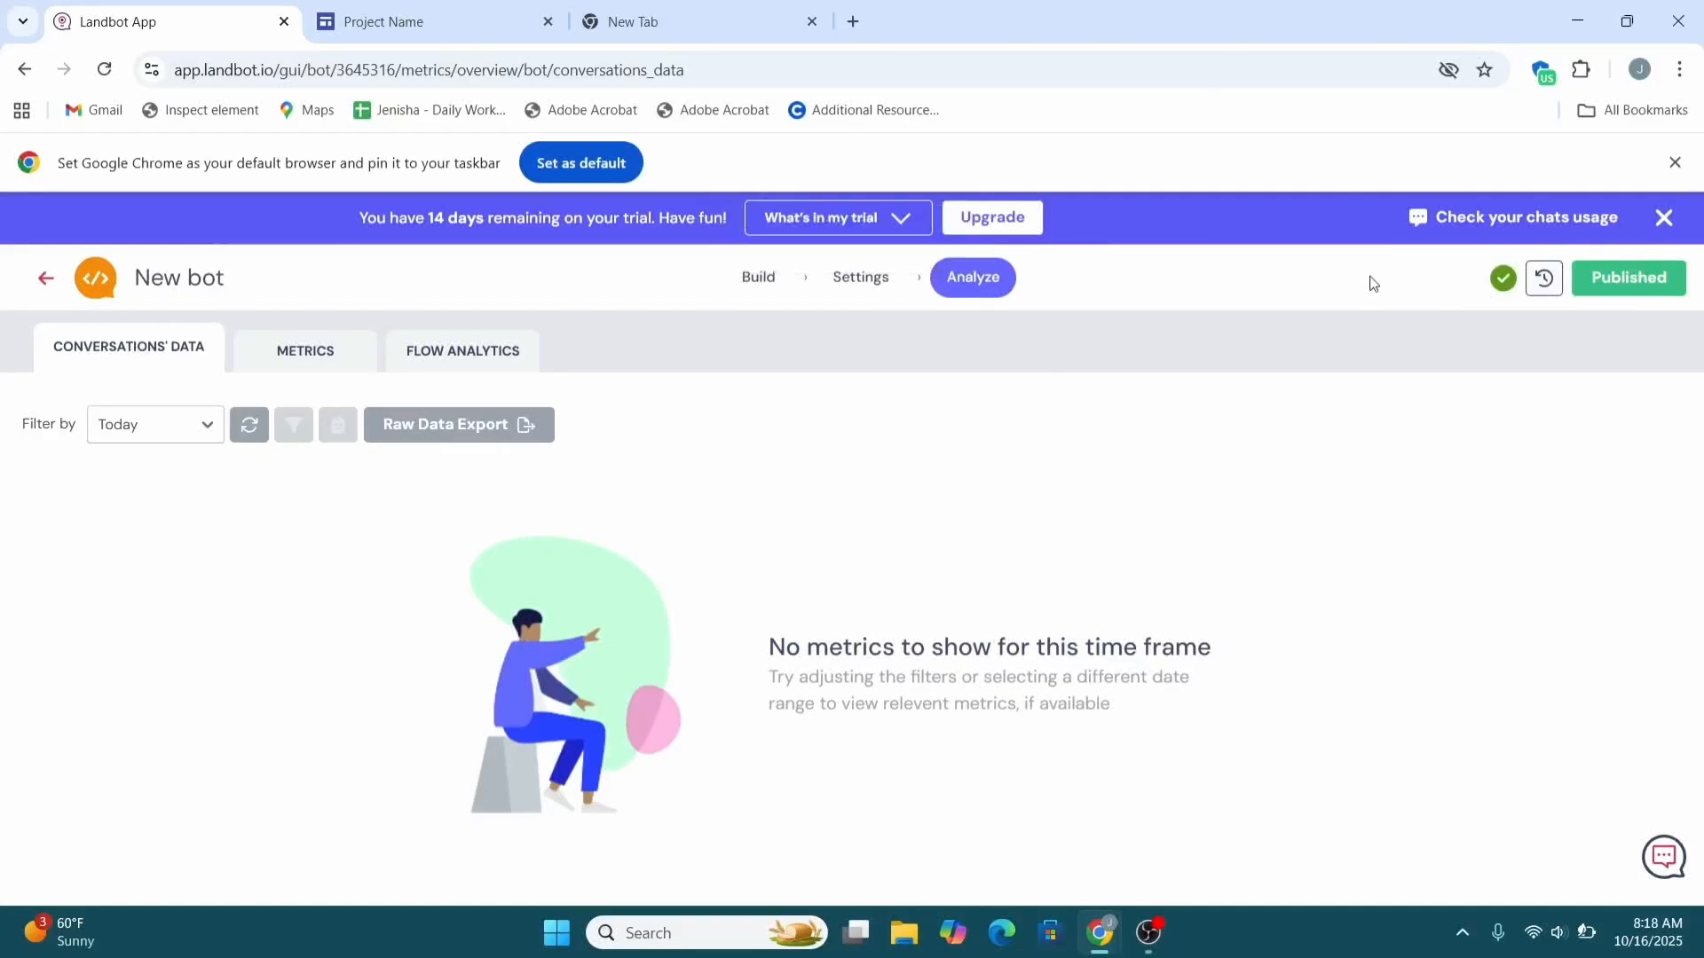
pyautogui.click(751, 280)
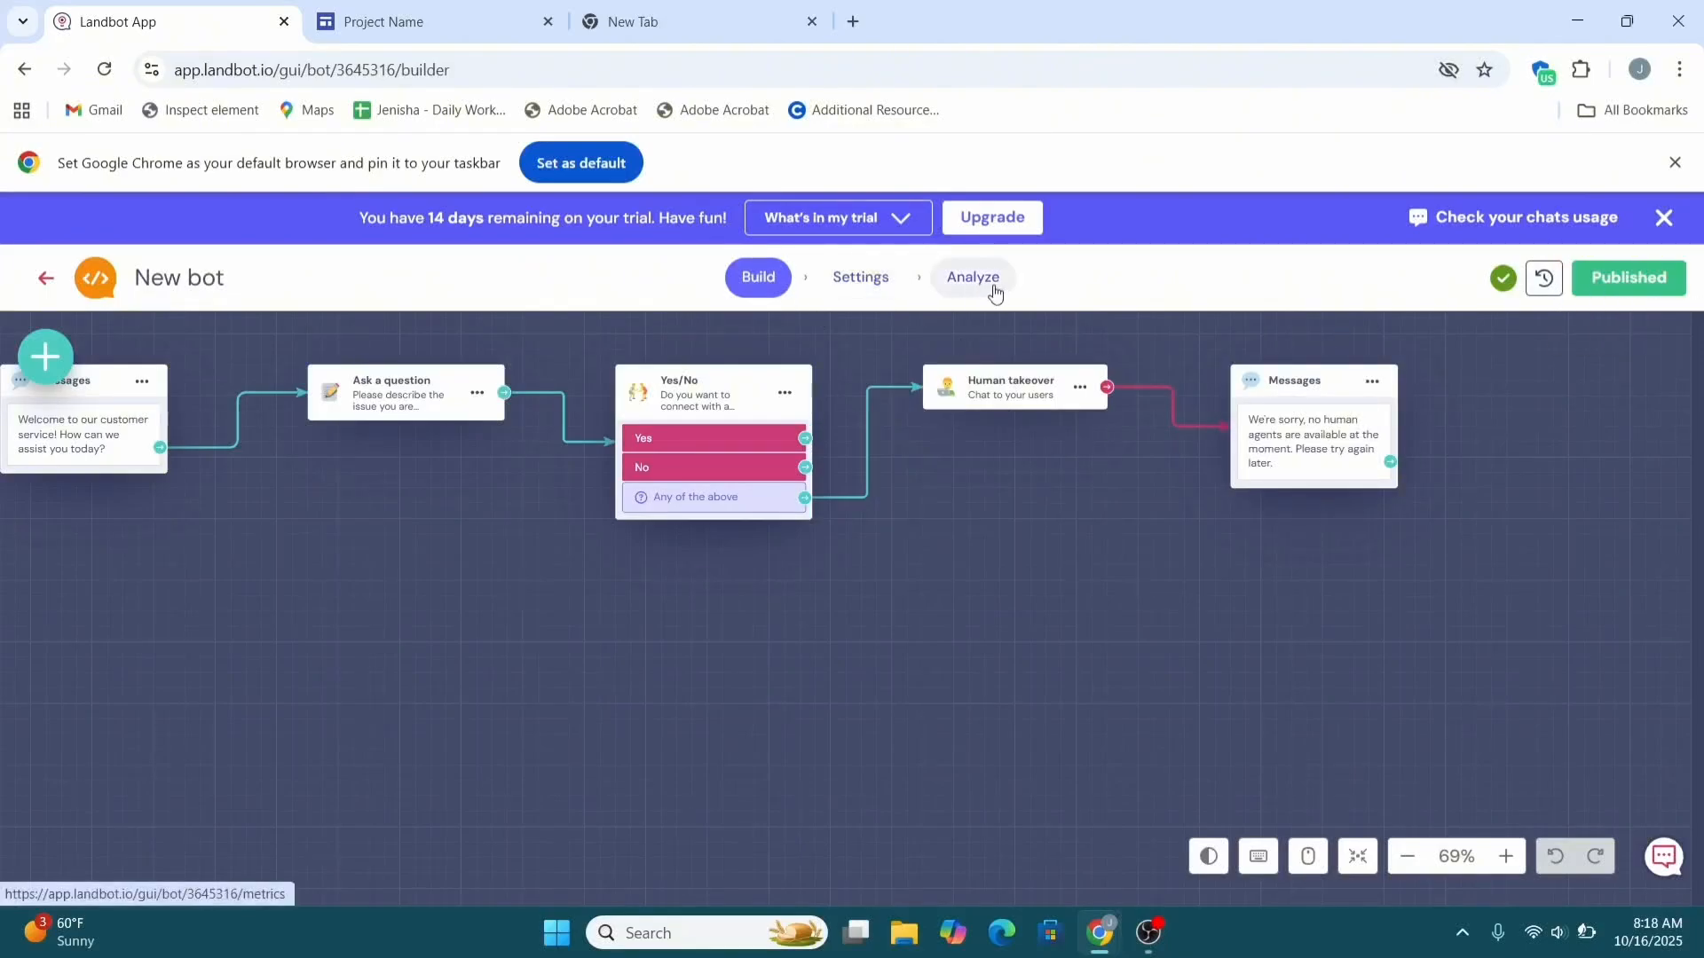
pyautogui.click(842, 293)
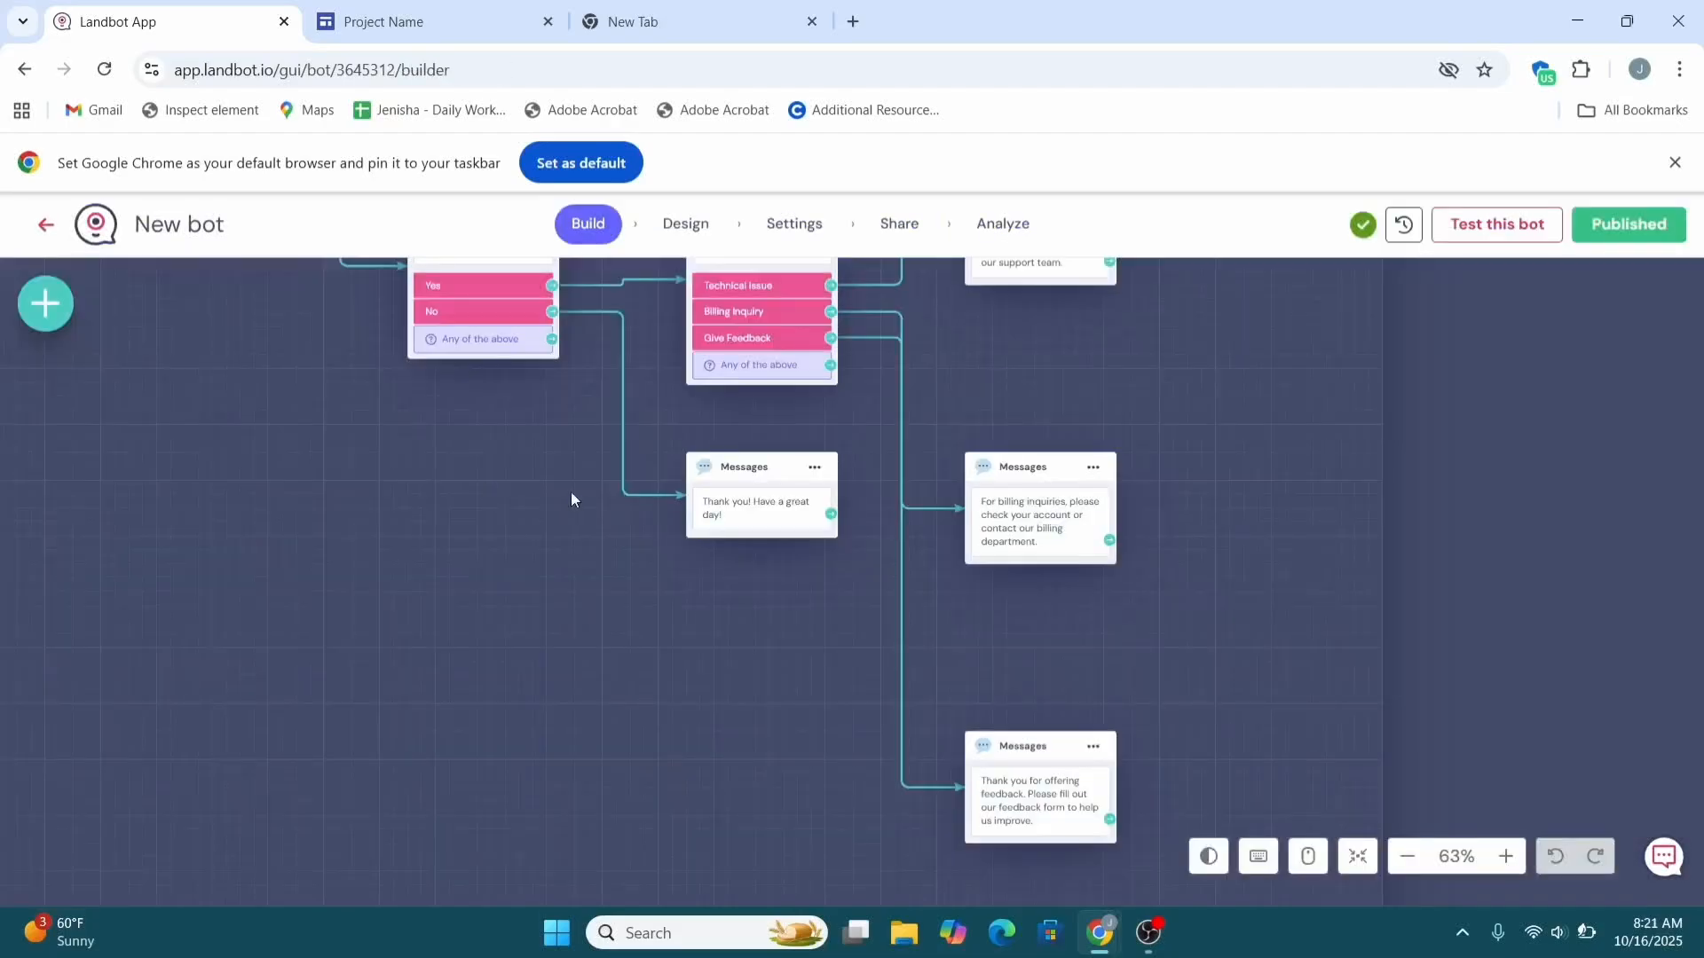
# Copy the bot's Fullpage embed code and go to the Google Sites project page.
pyautogui.scroll(-2, 1020, 461)
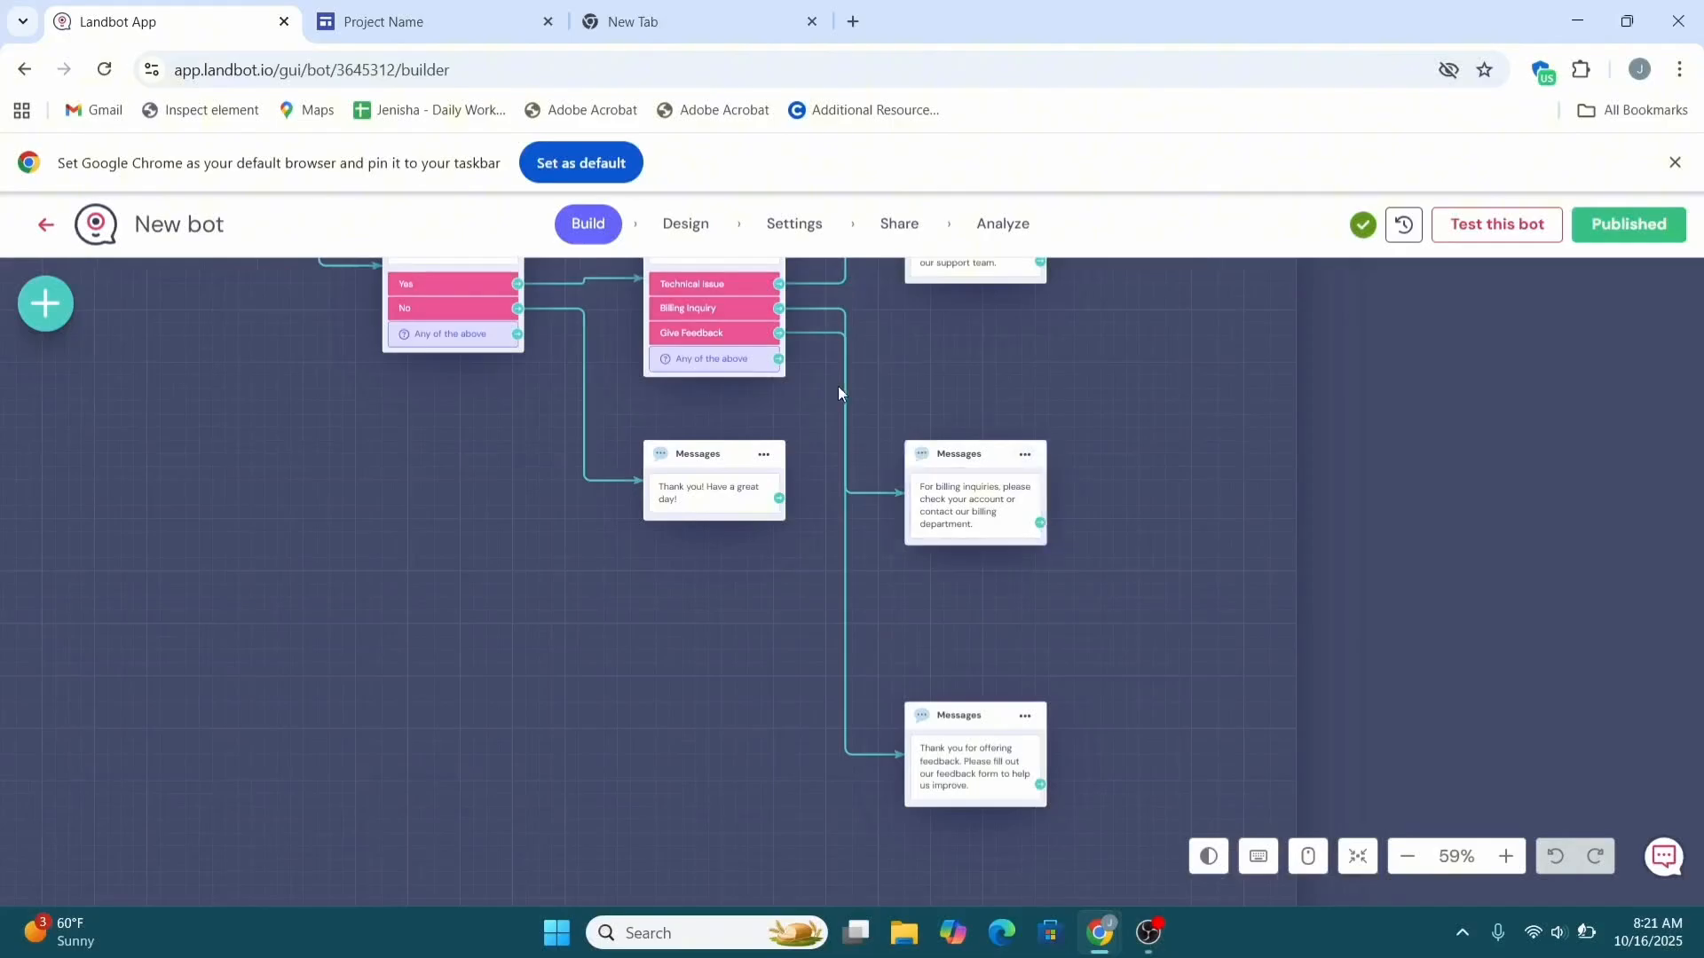
pyautogui.click(915, 232)
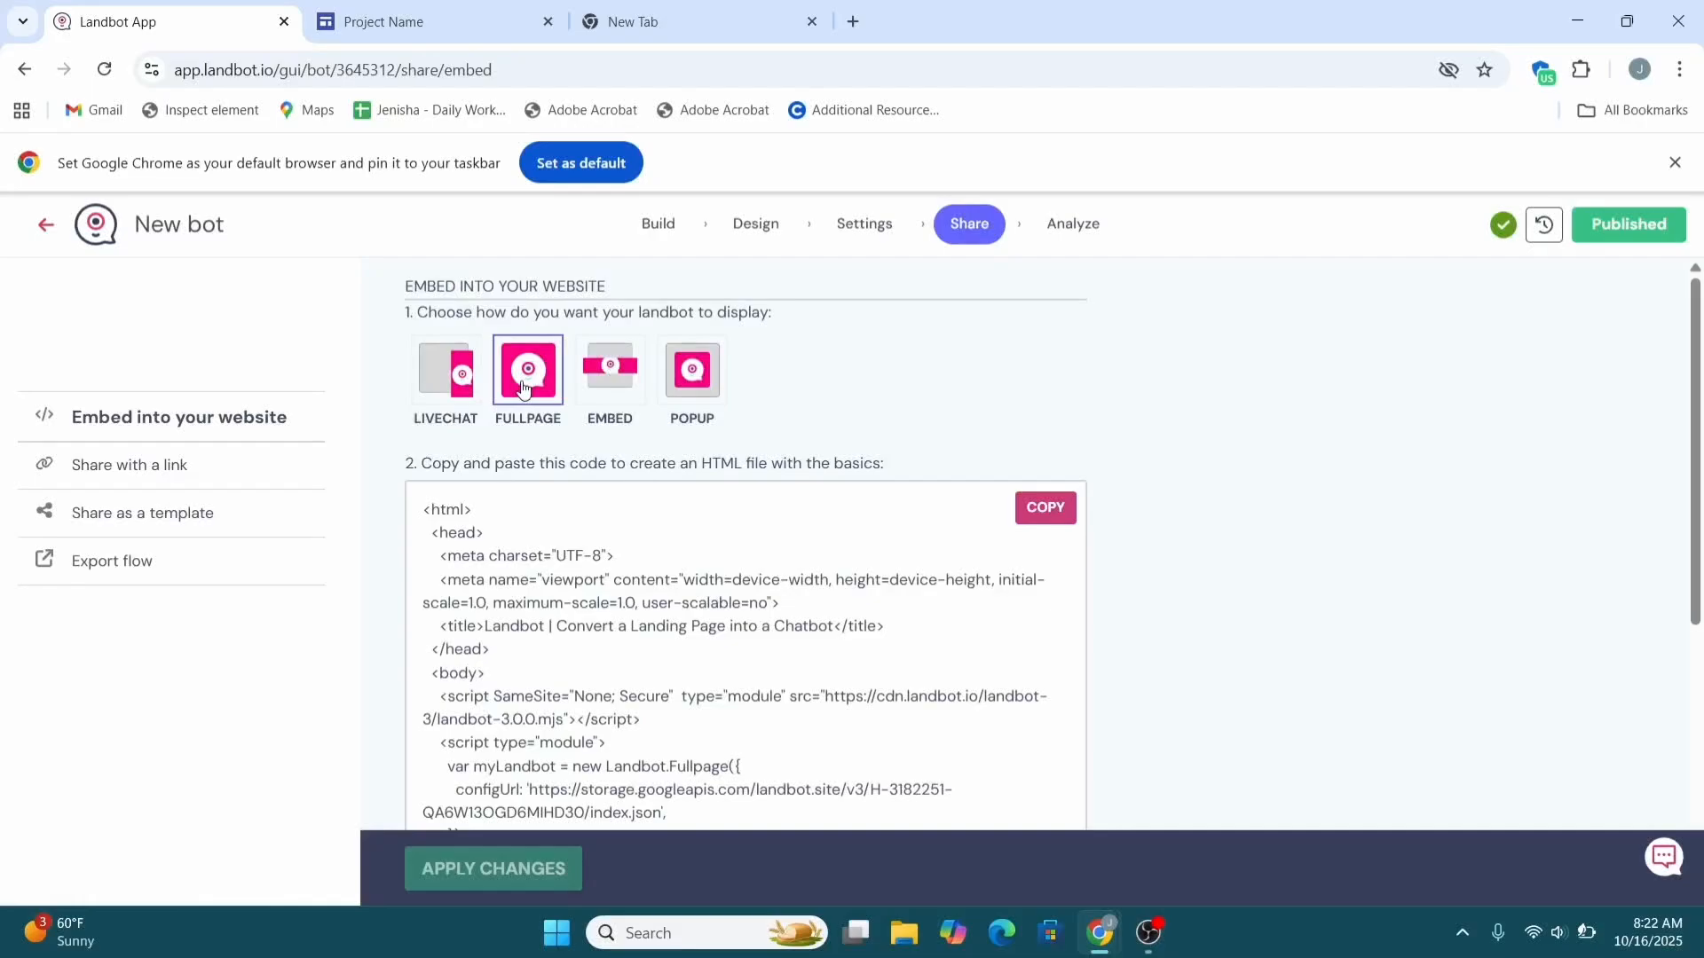
pyautogui.scroll(-3, 524, 388)
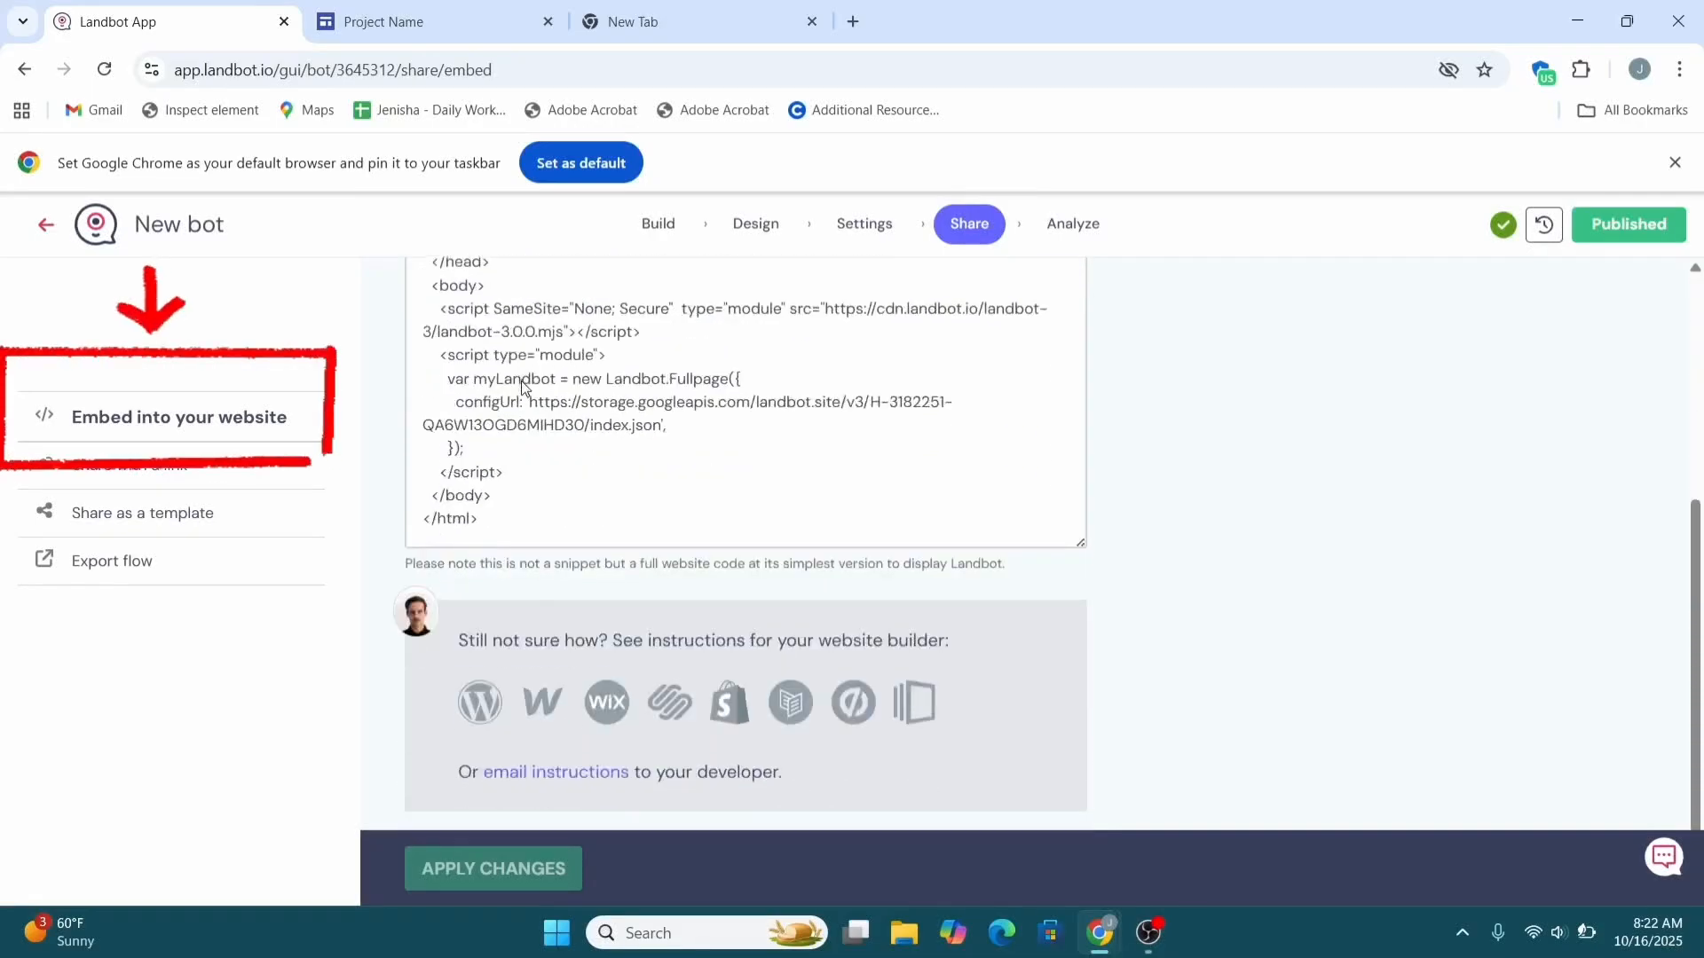
pyautogui.scroll(3, 520, 387)
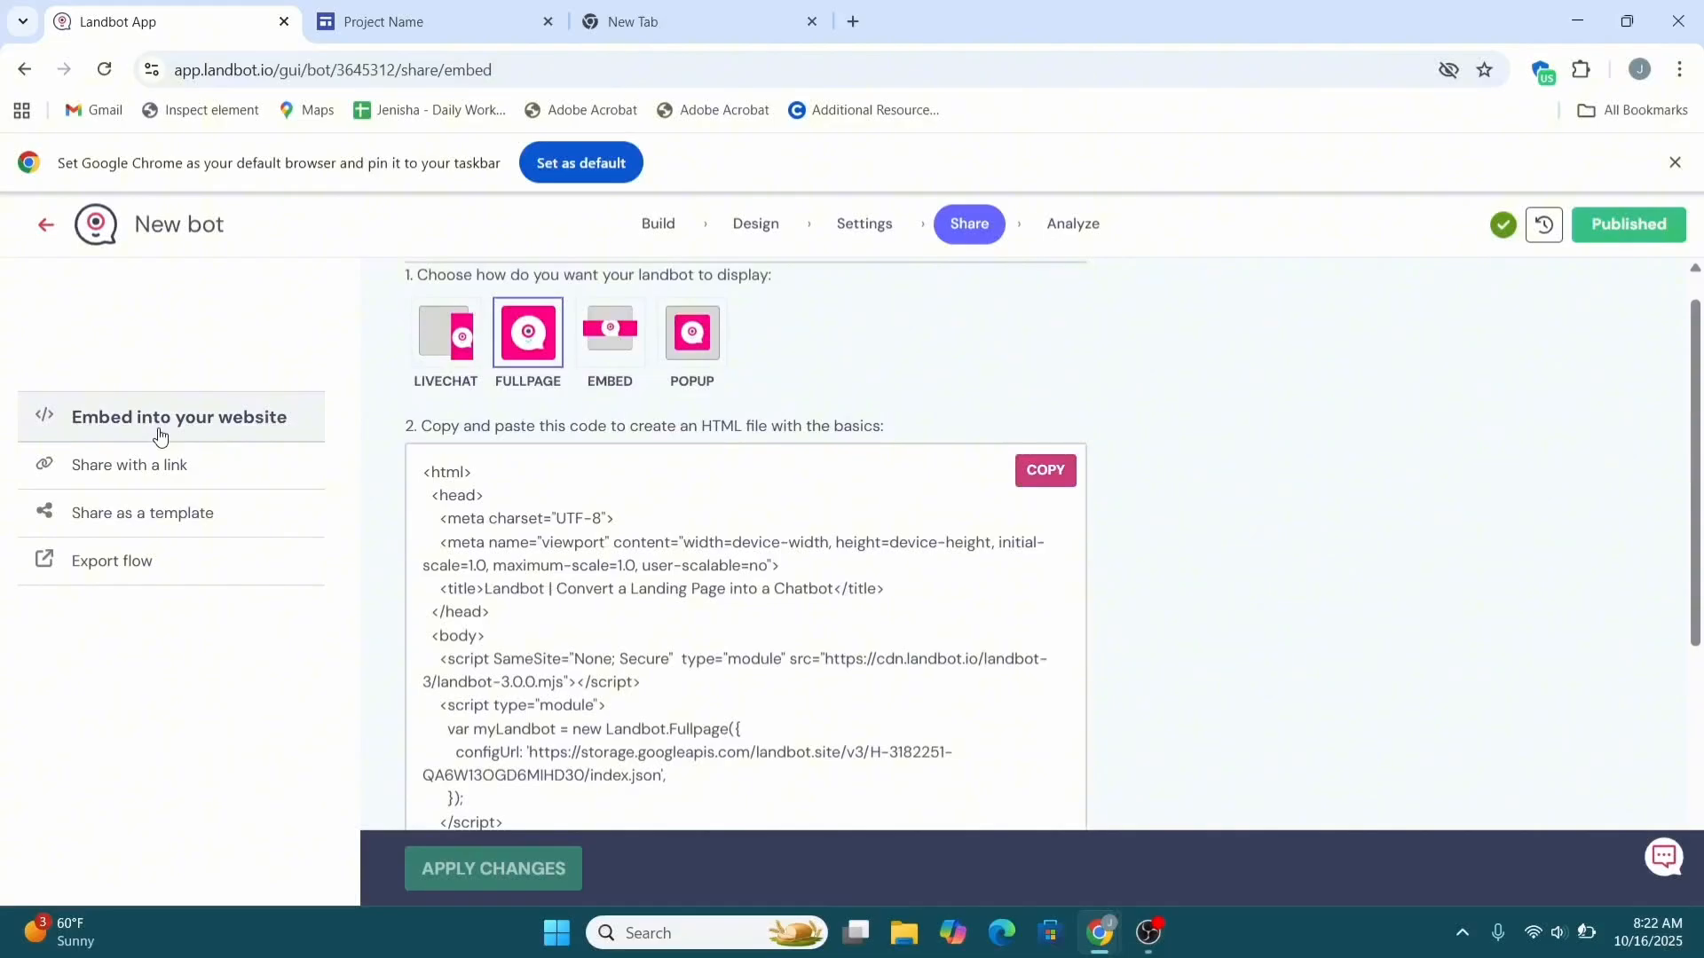
pyautogui.scroll(-1, 428, 534)
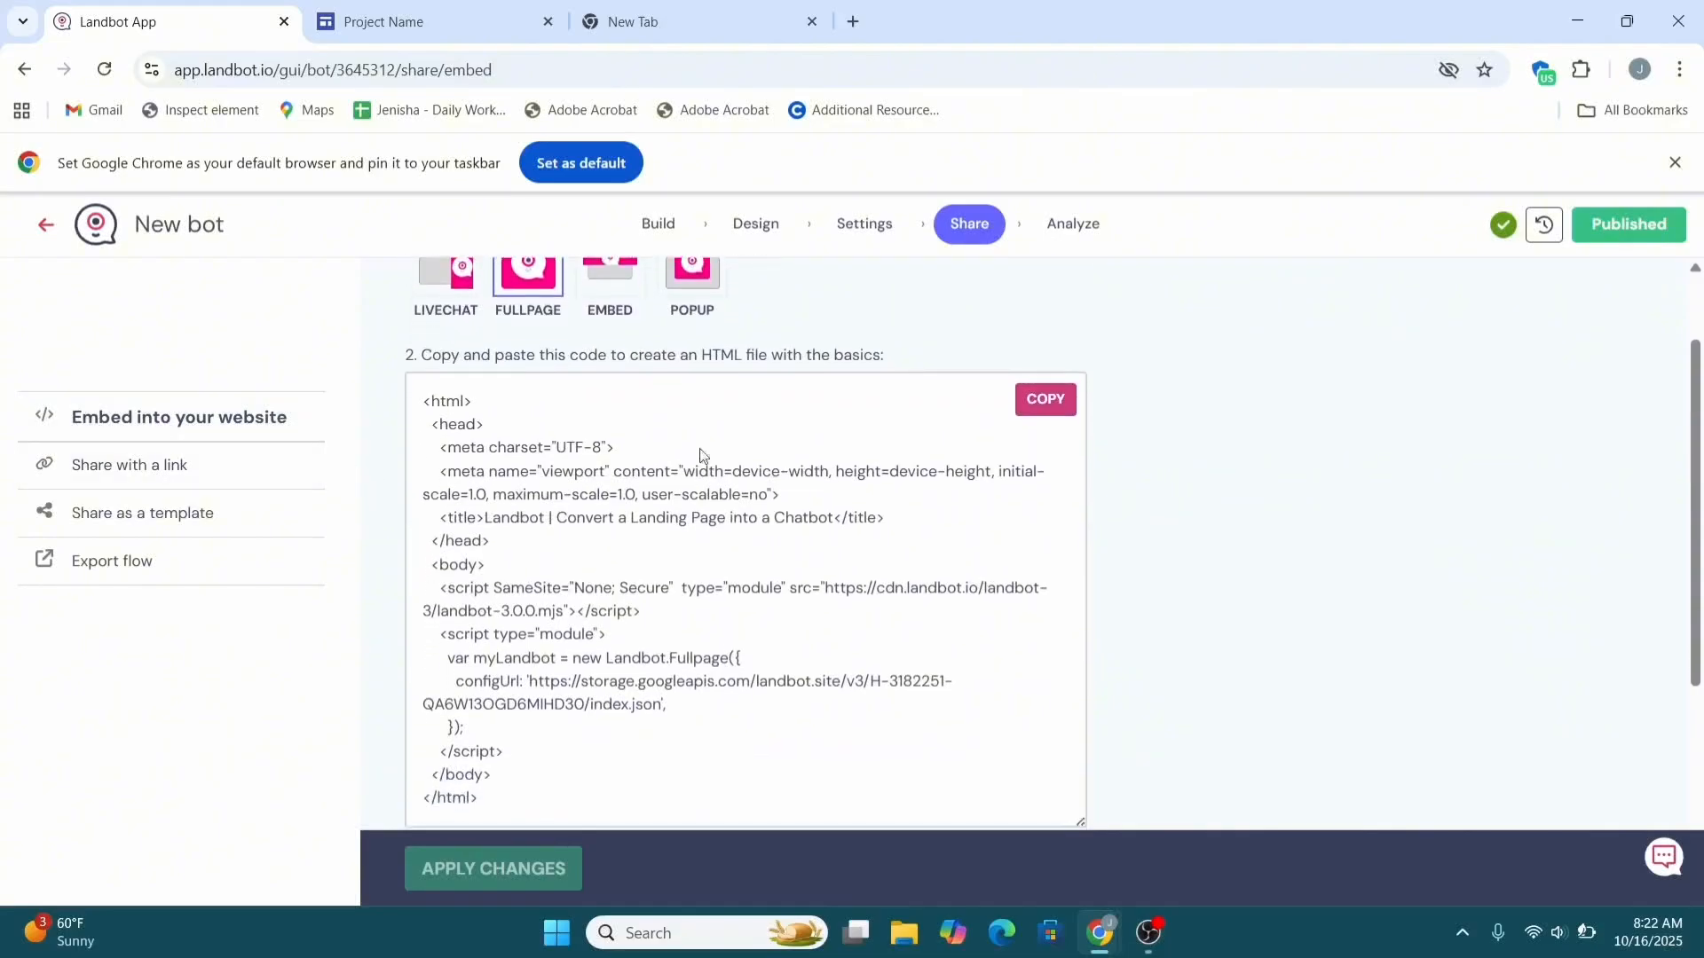
pyautogui.click(1040, 399)
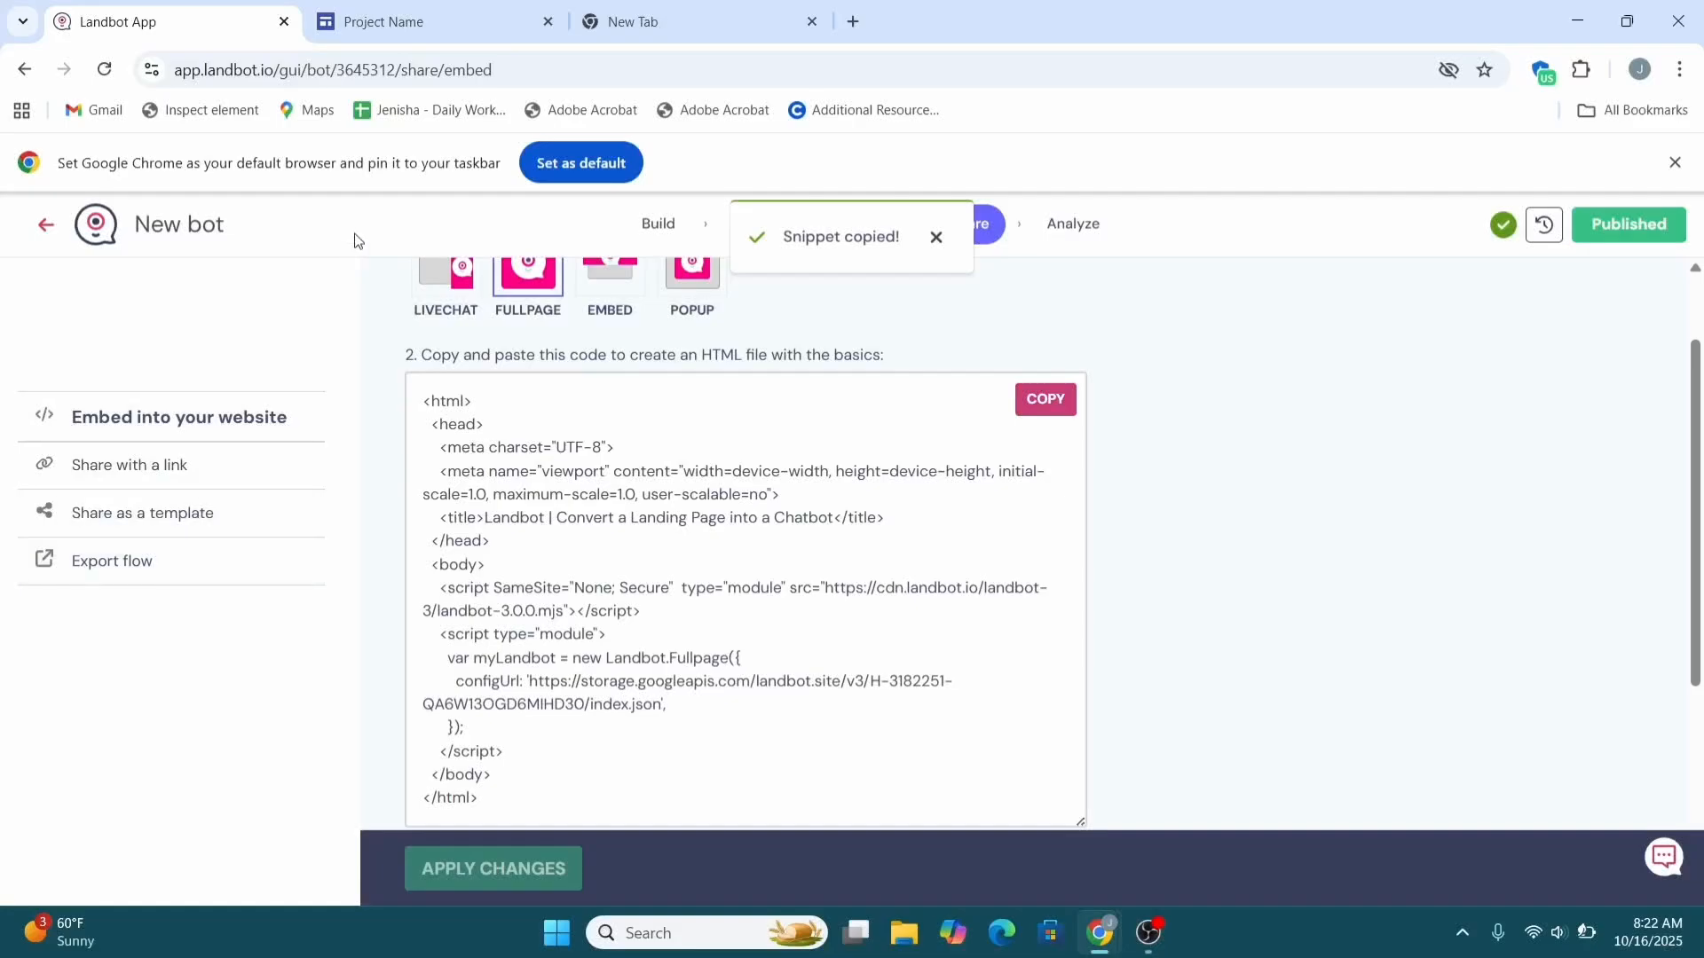
pyautogui.click(512, 7)
# Insert an Embed code block containing the pasted Landbot Fullpage HTML onto the Project page.
pyautogui.scroll(-10, 641, 773)
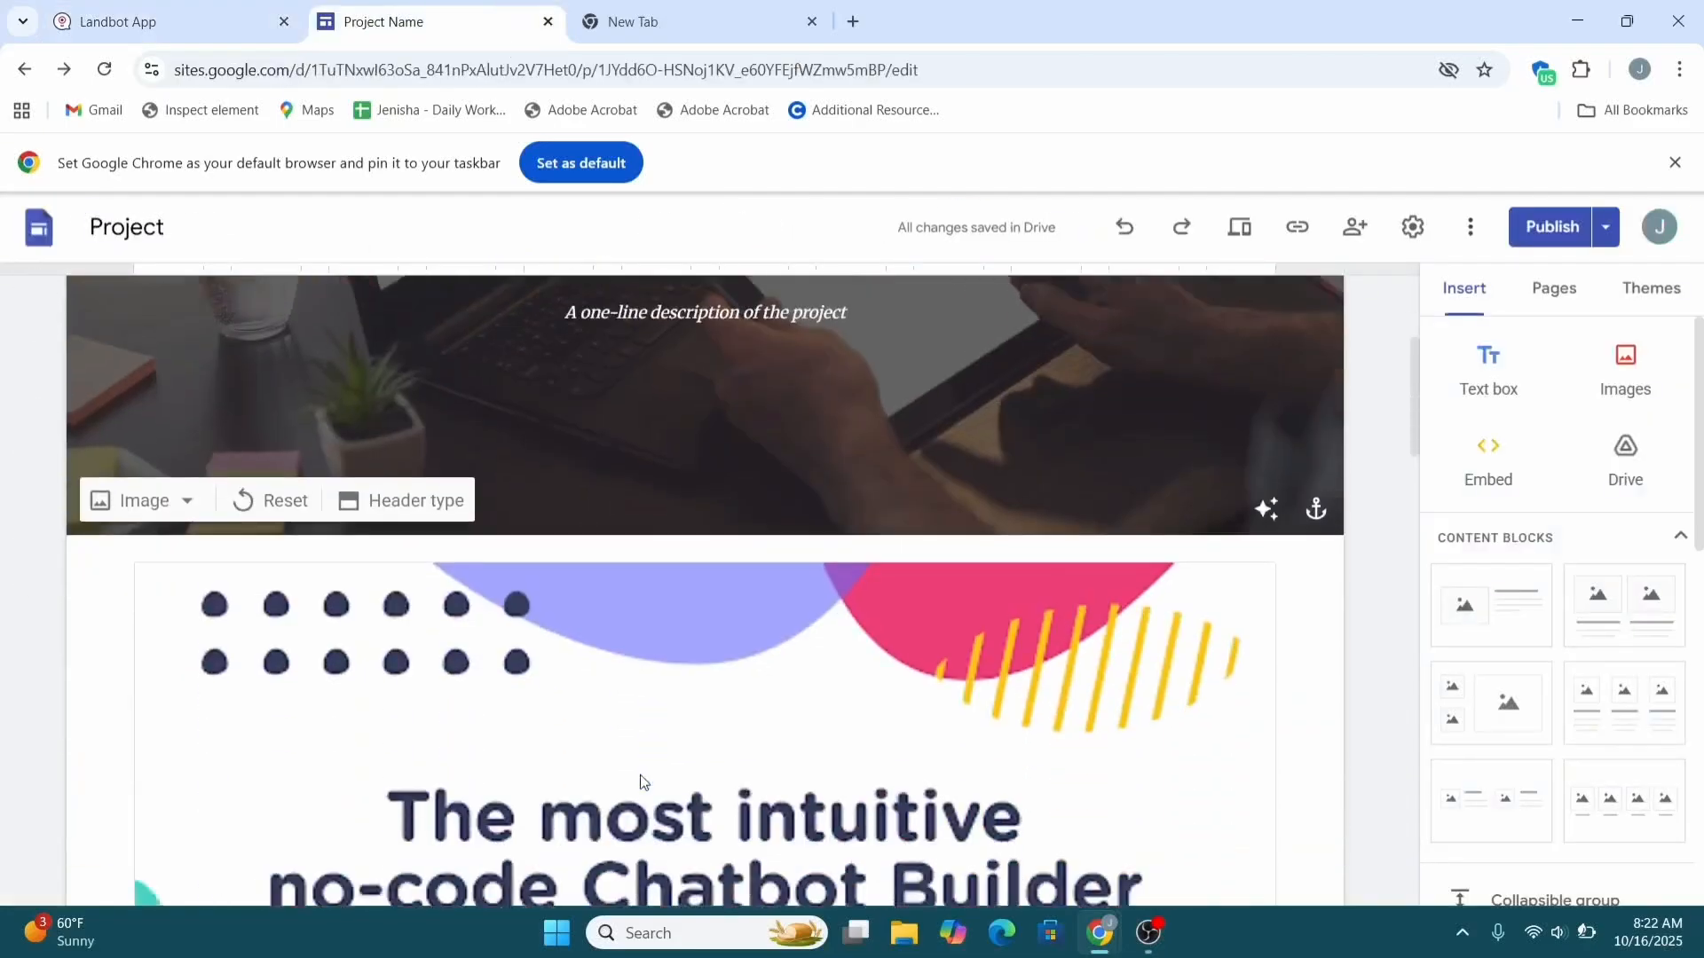
pyautogui.scroll(9, 641, 774)
pyautogui.scroll(1, 641, 781)
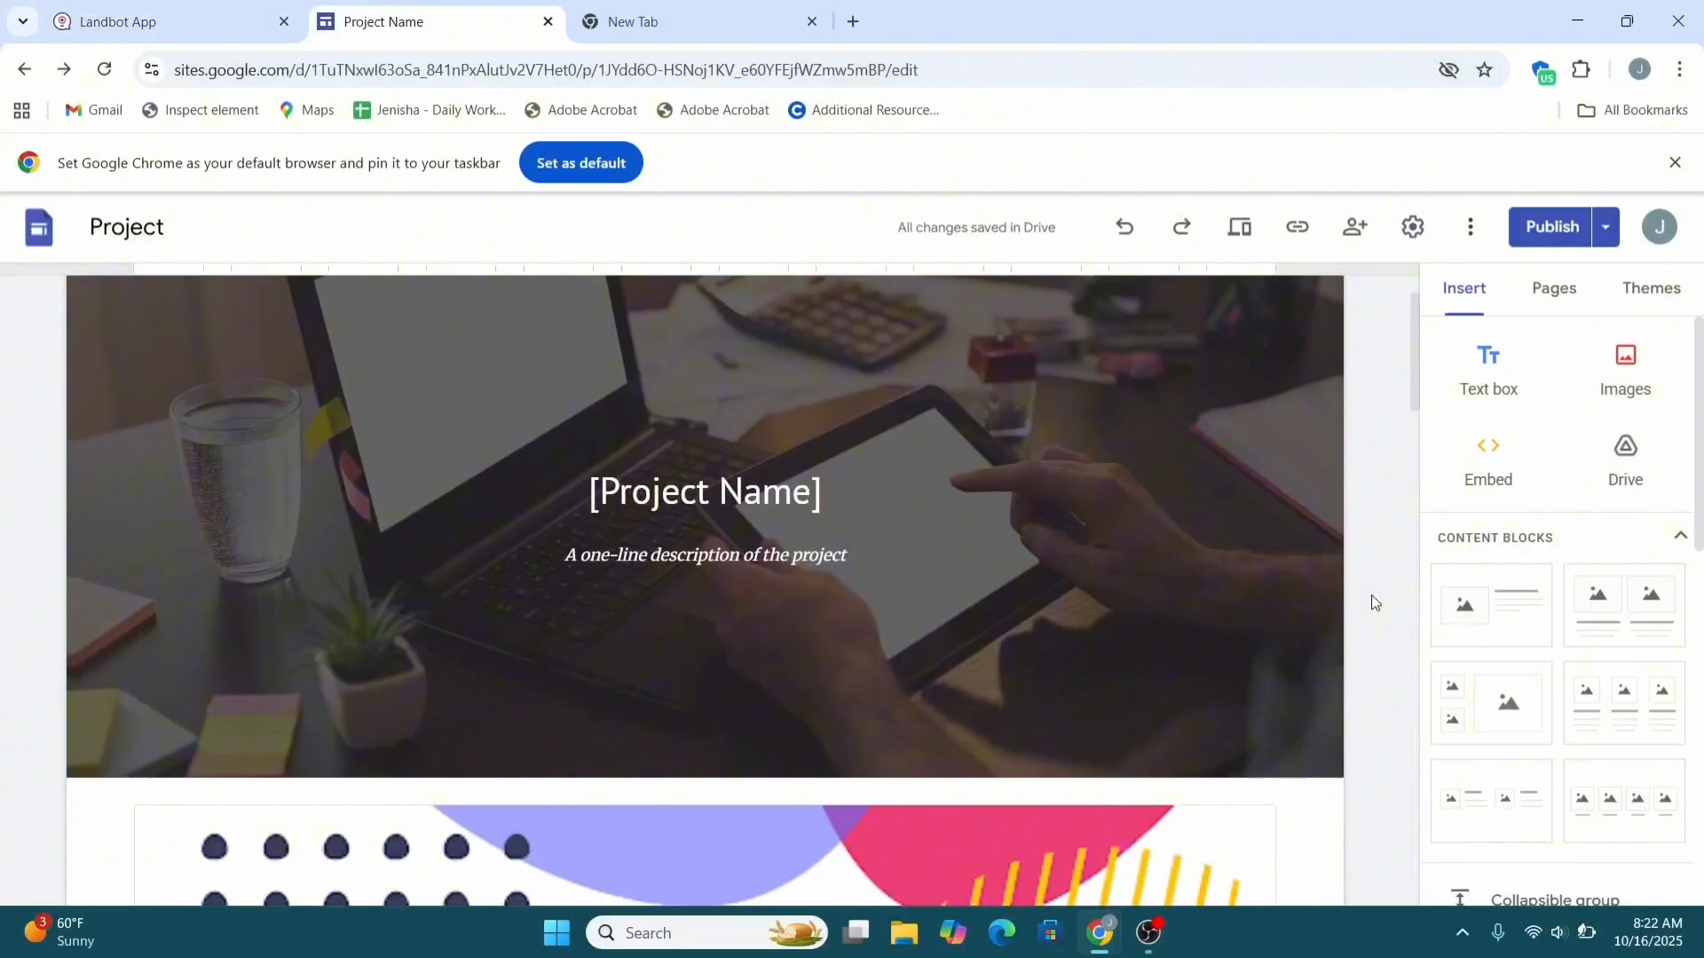
pyautogui.click(1480, 458)
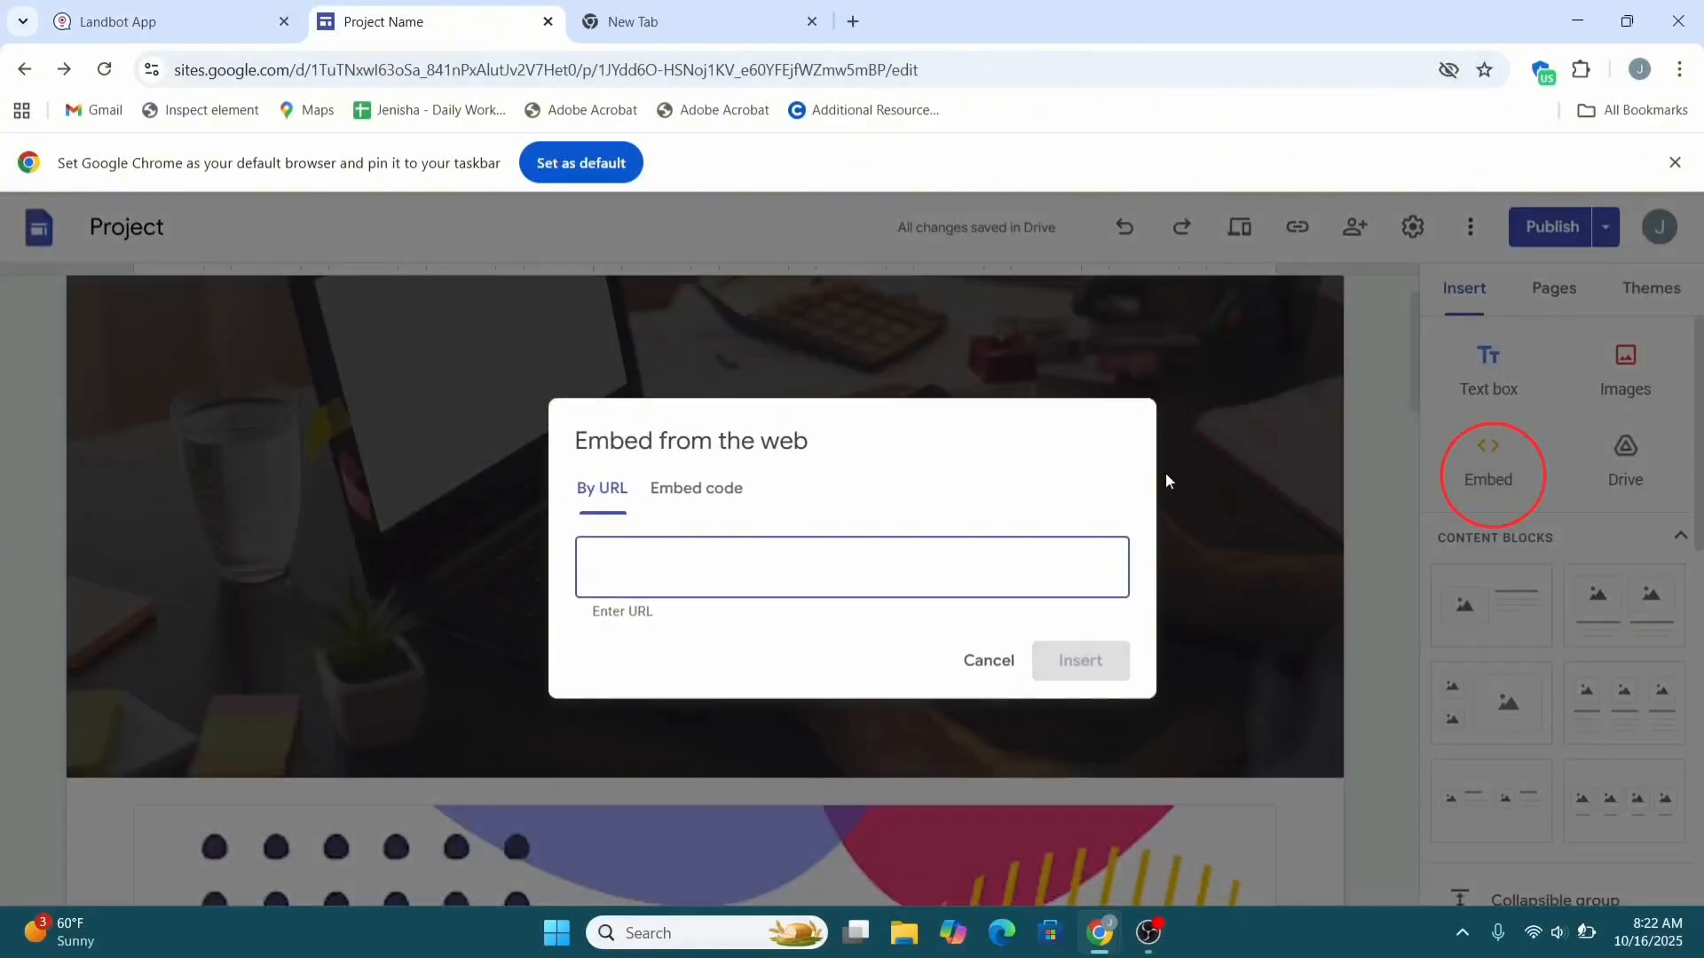
pyautogui.click(688, 503)
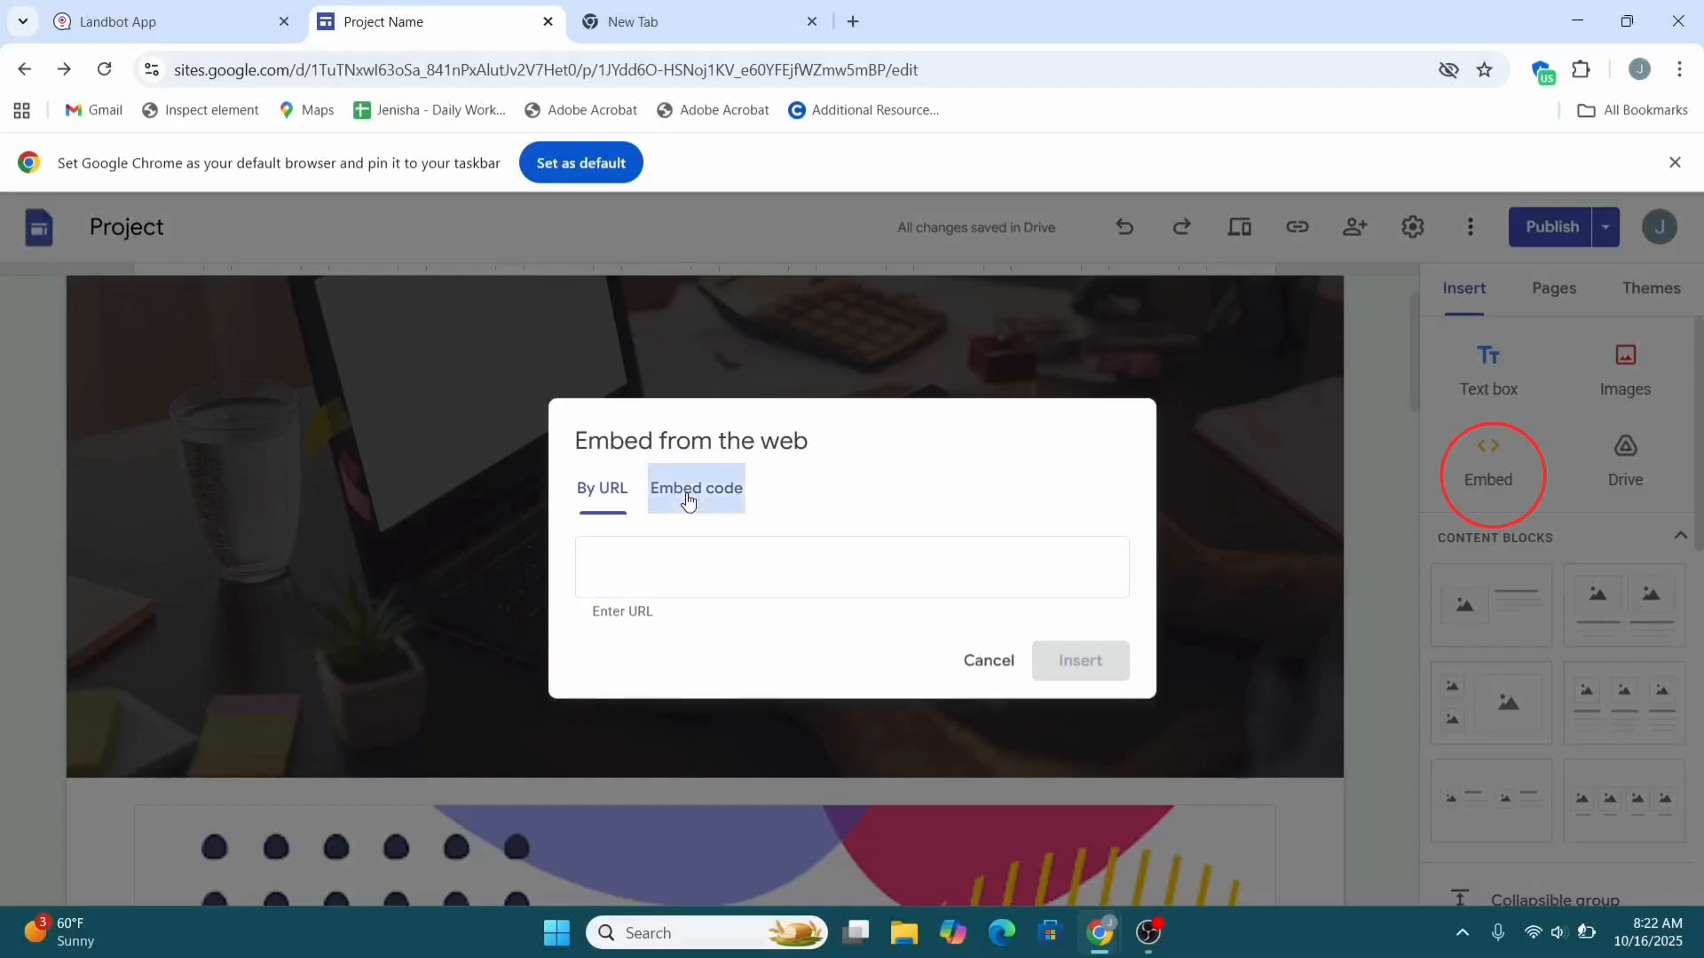
pyautogui.hotkey('ctrl', 'v')
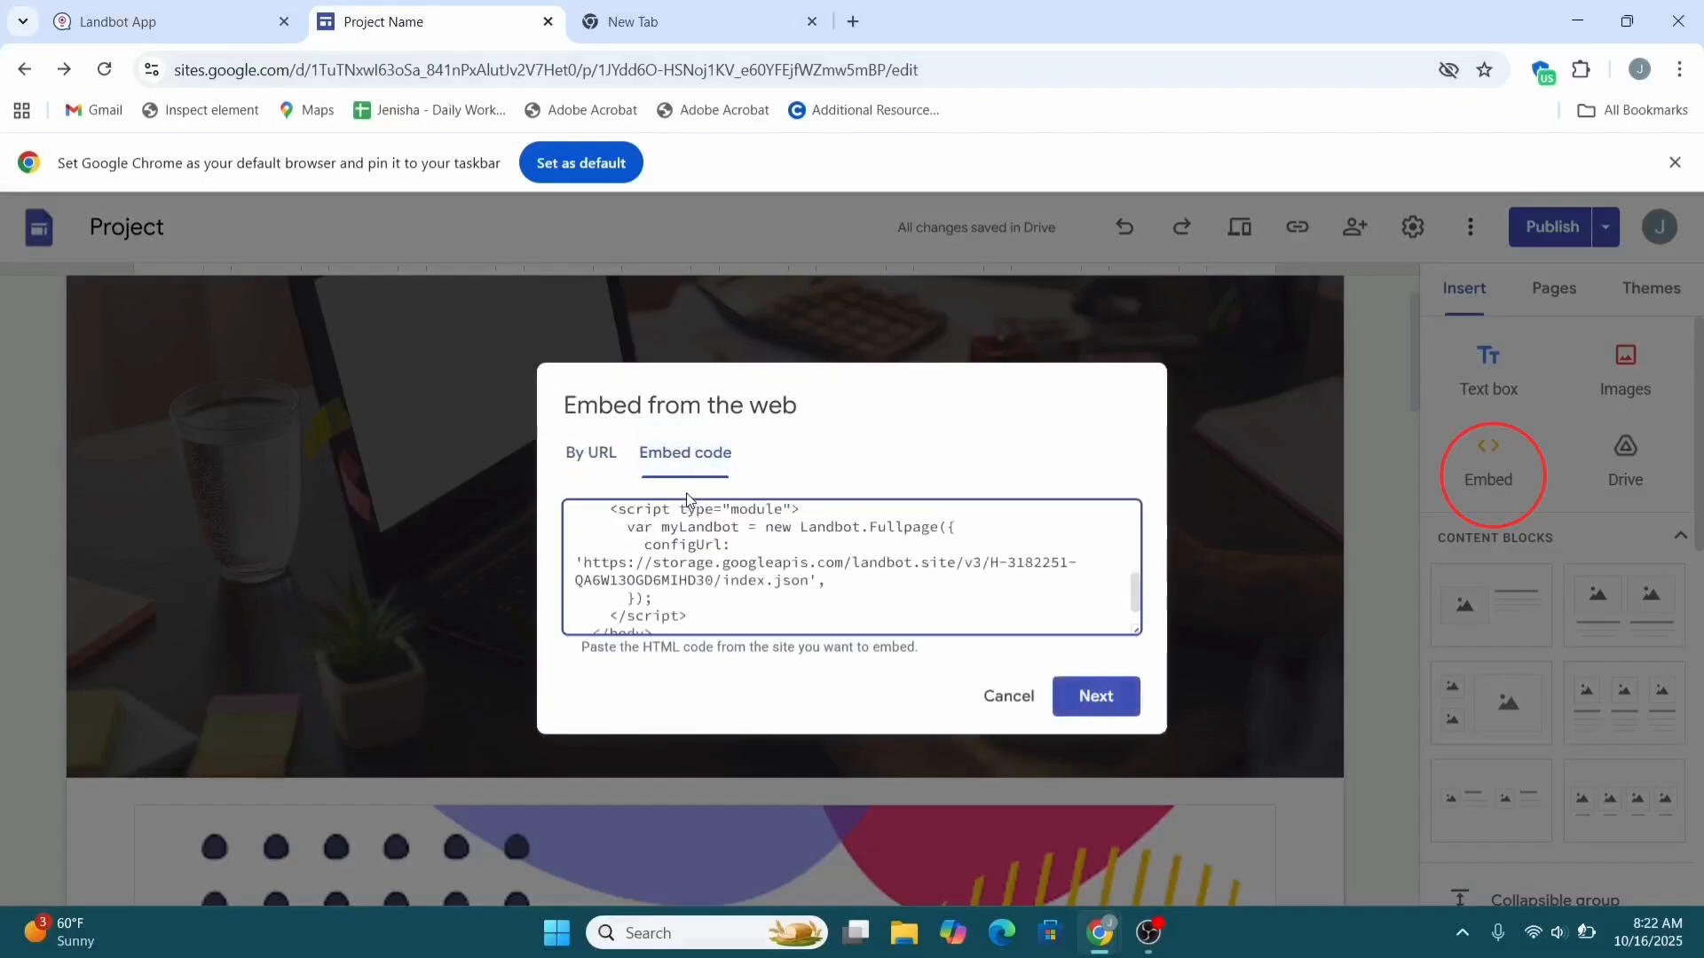
pyautogui.click(1067, 690)
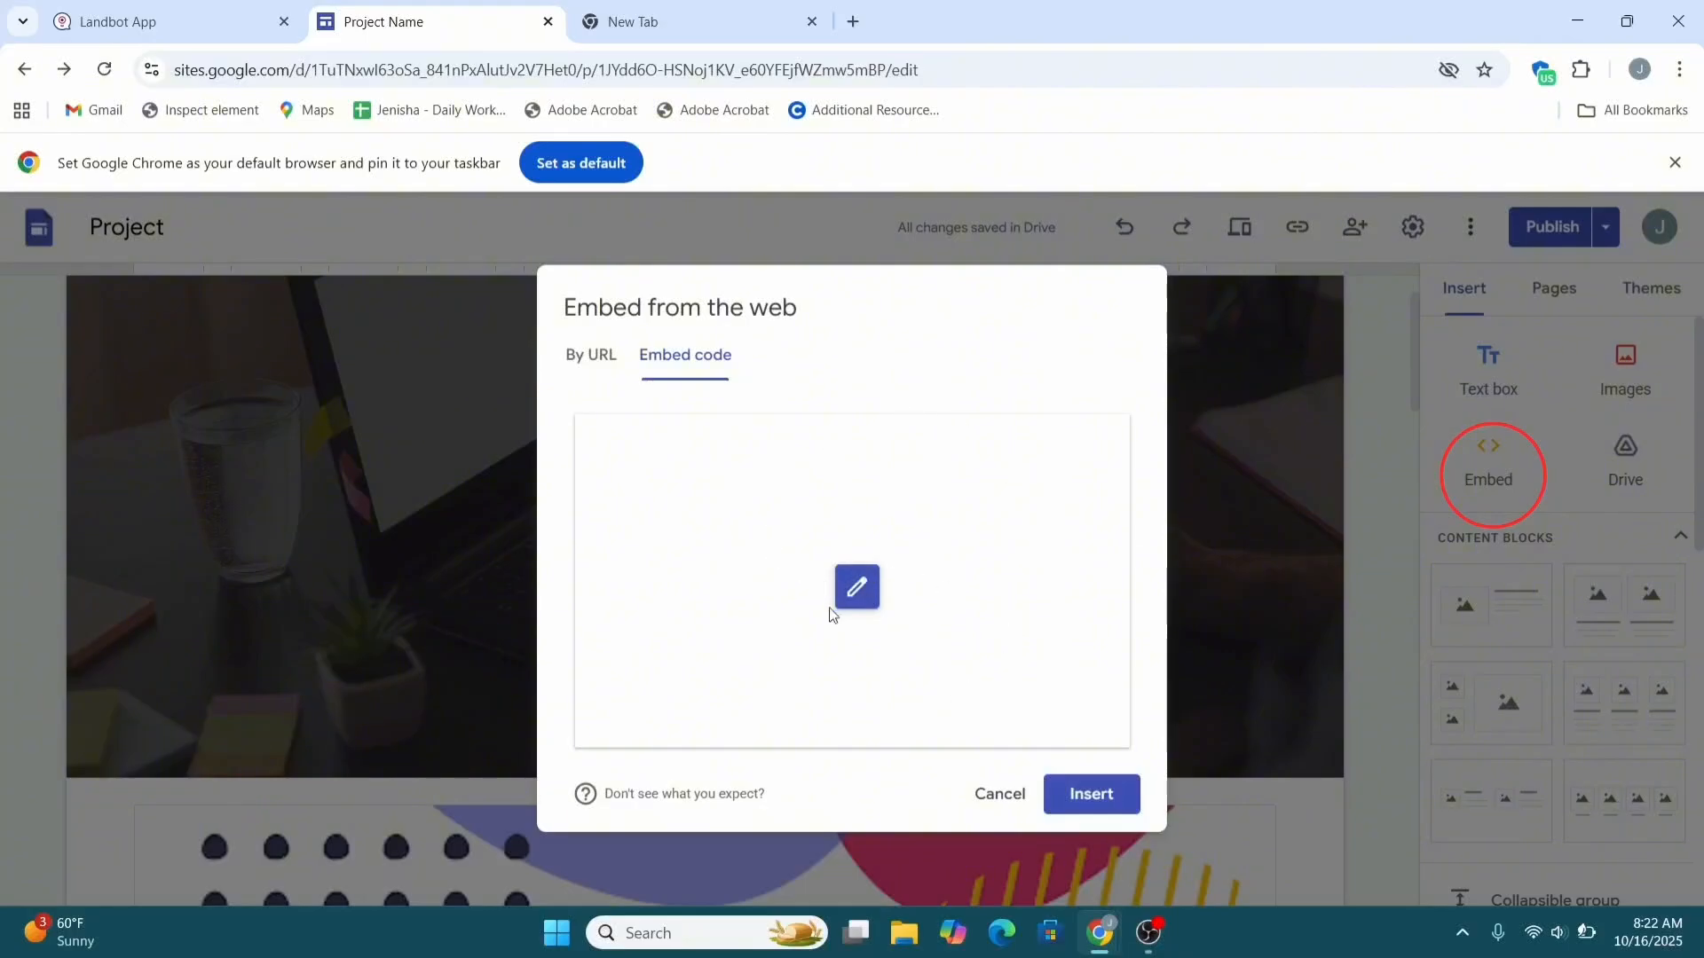
pyautogui.click(856, 589)
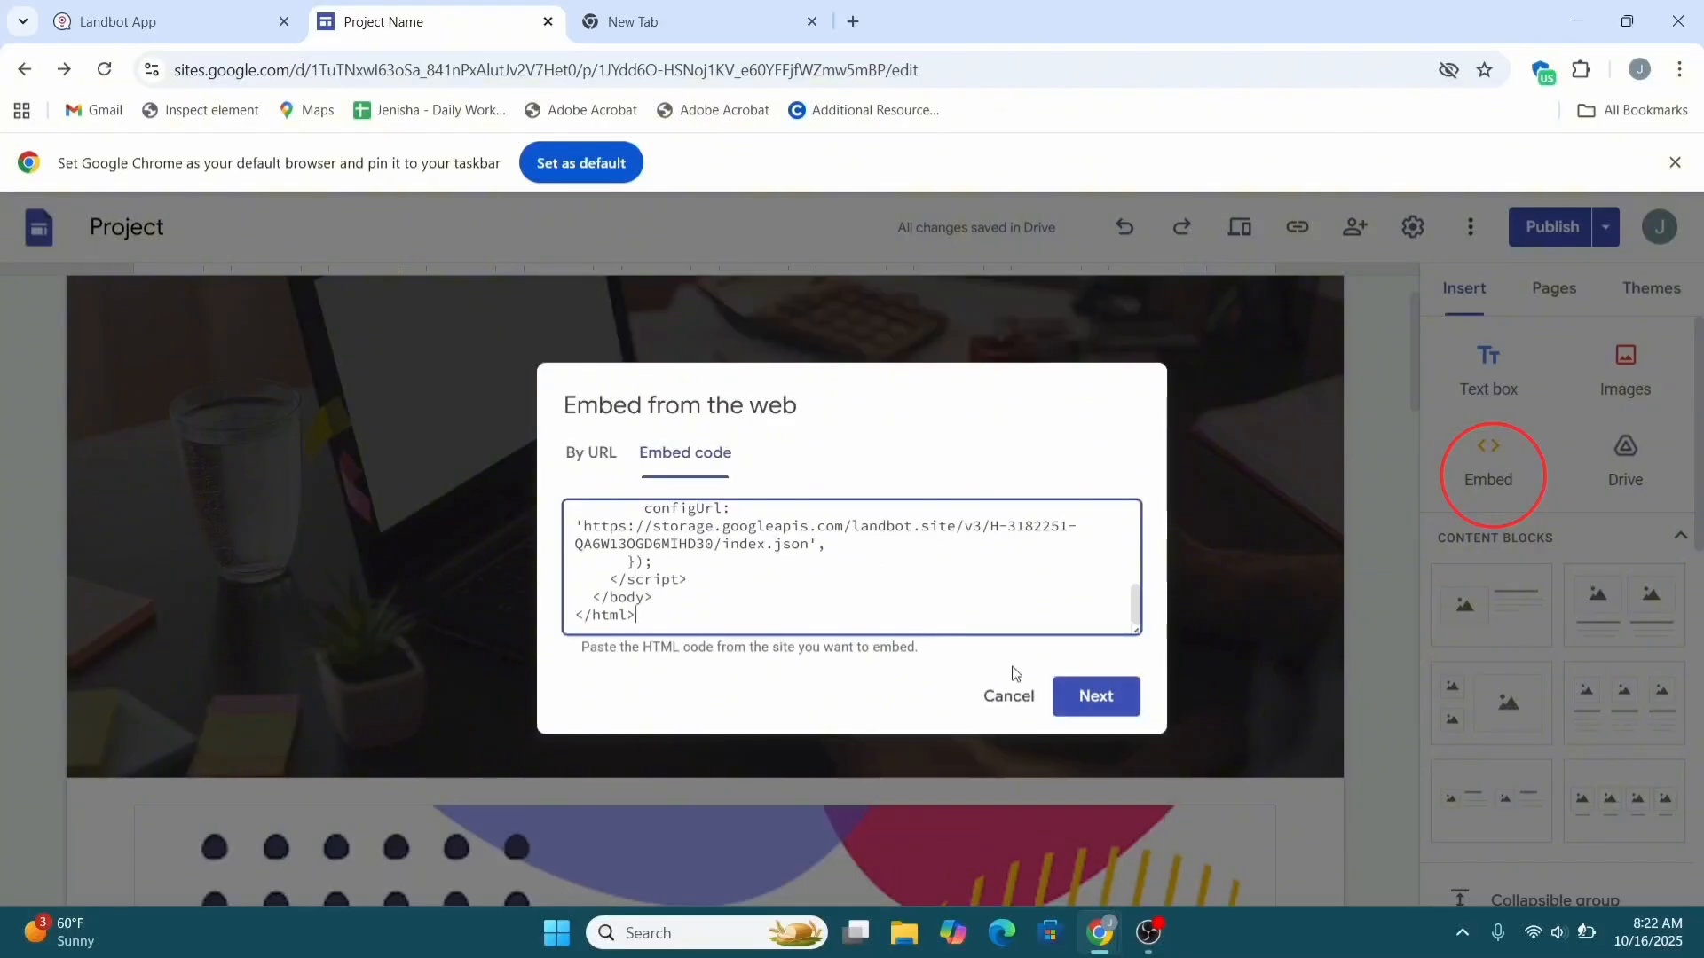
pyautogui.click(1089, 700)
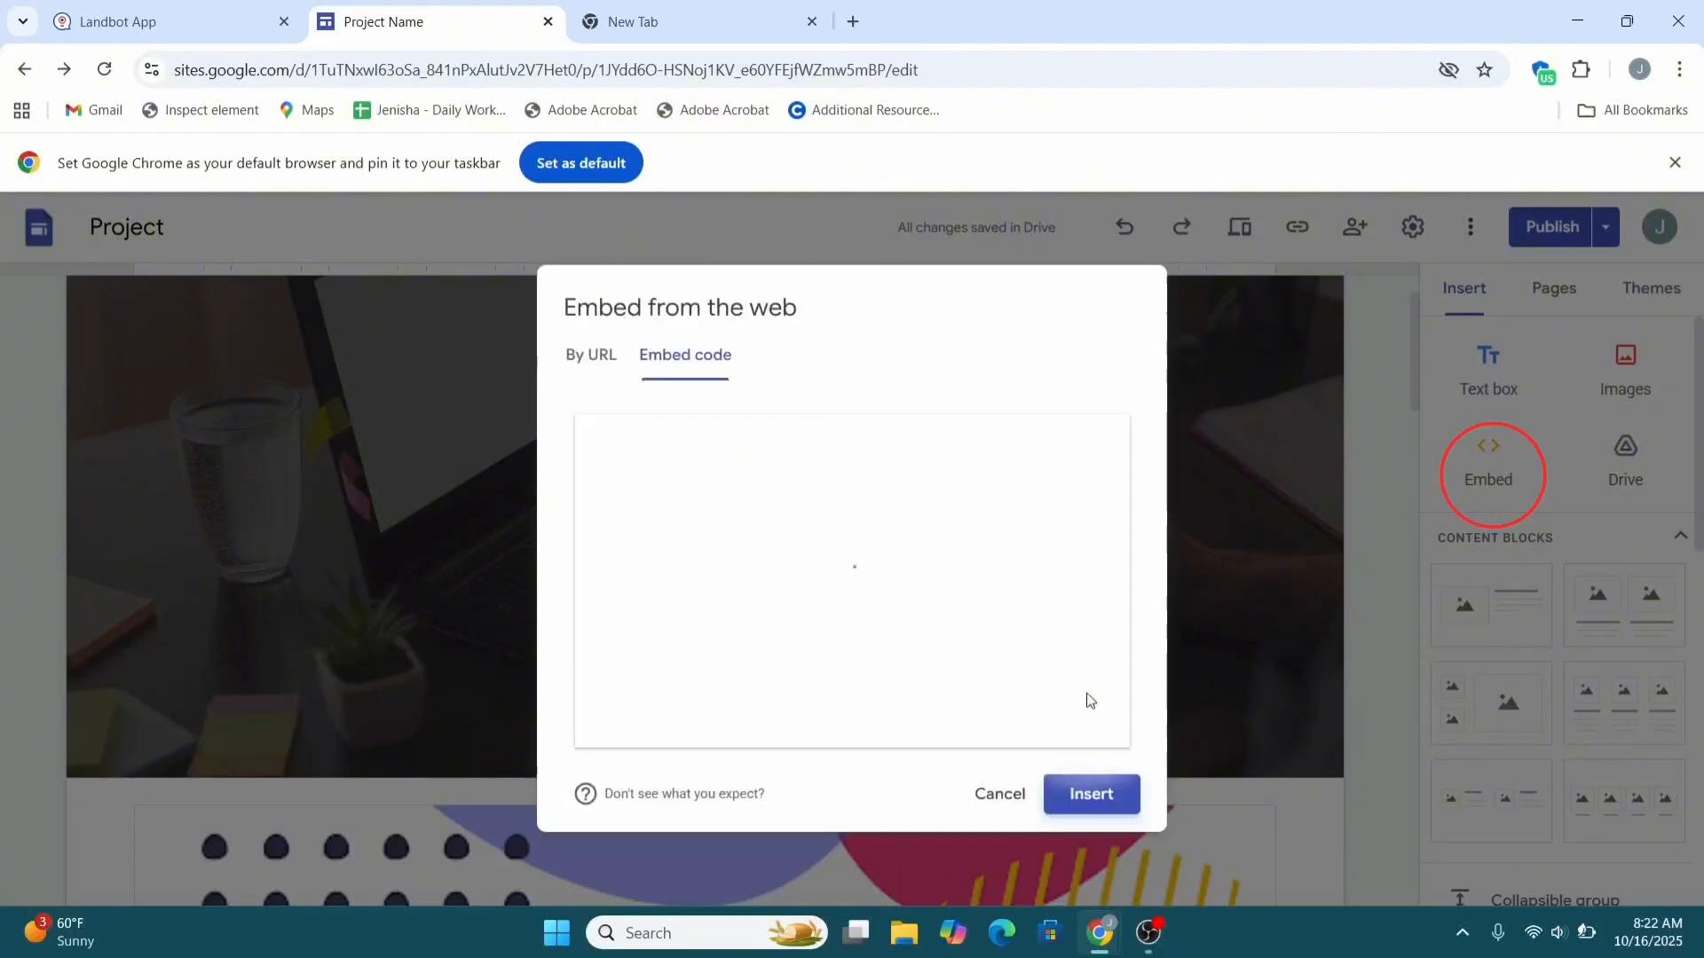
pyautogui.click(1074, 794)
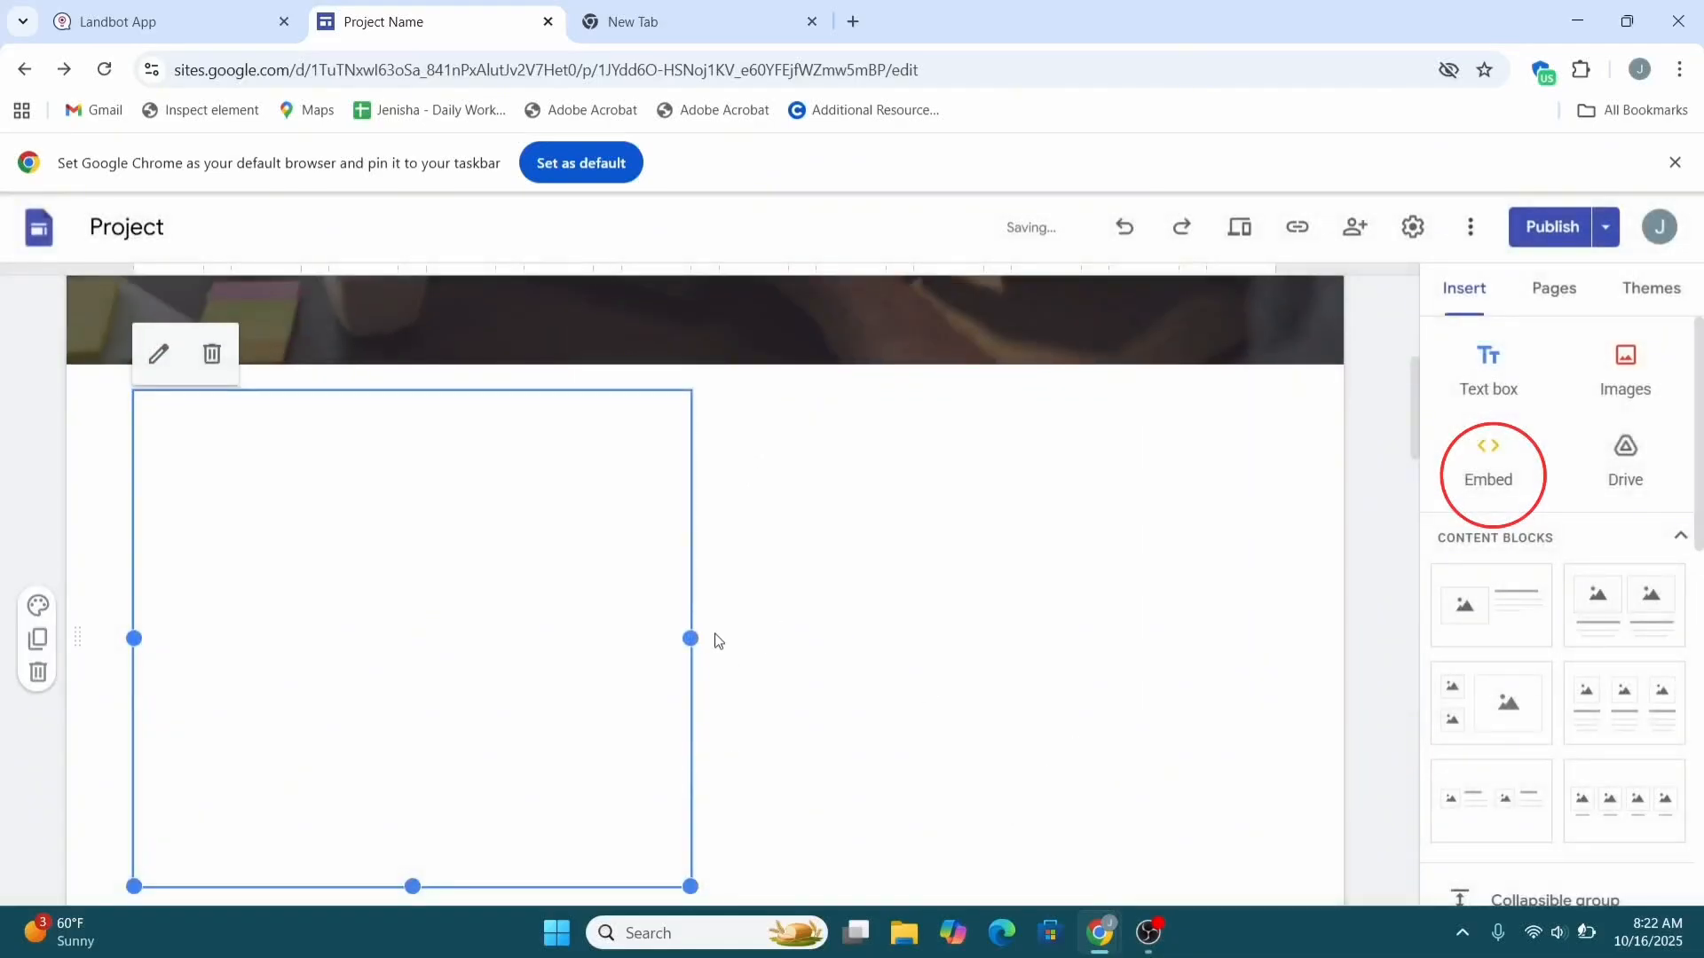
# Widen the chatbot embed block across the page and reduce its height.
pyautogui.moveTo(690, 638); pyautogui.dragTo(1159, 644)
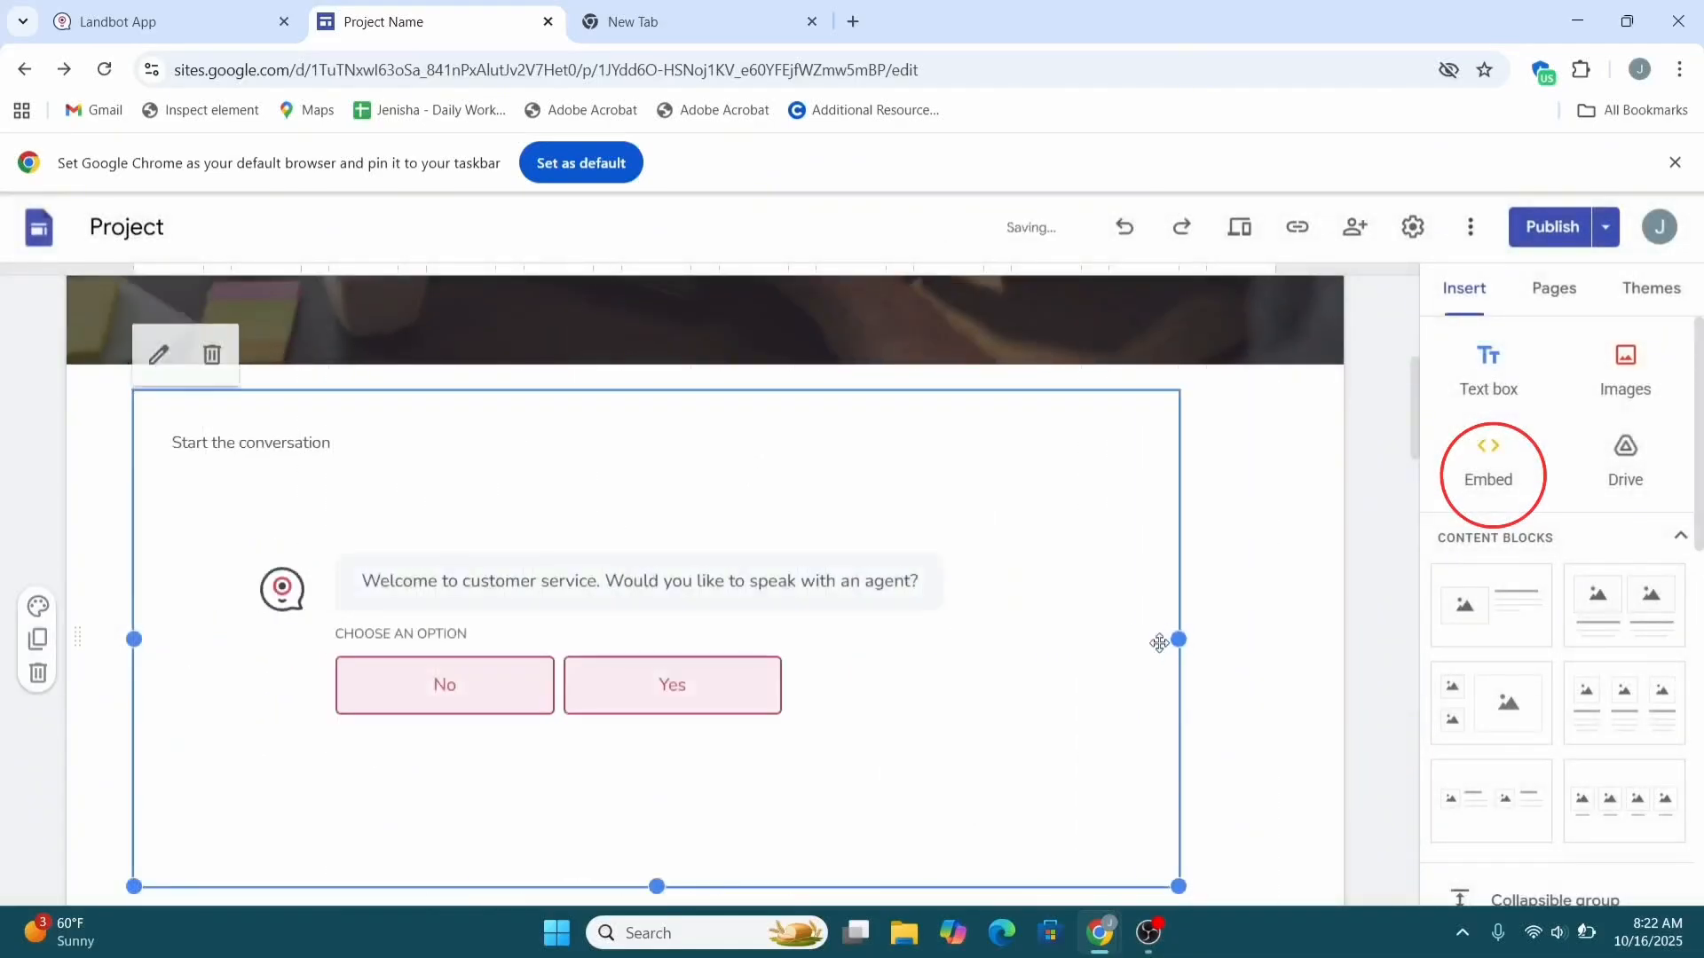
pyautogui.scroll(-1, 1254, 643)
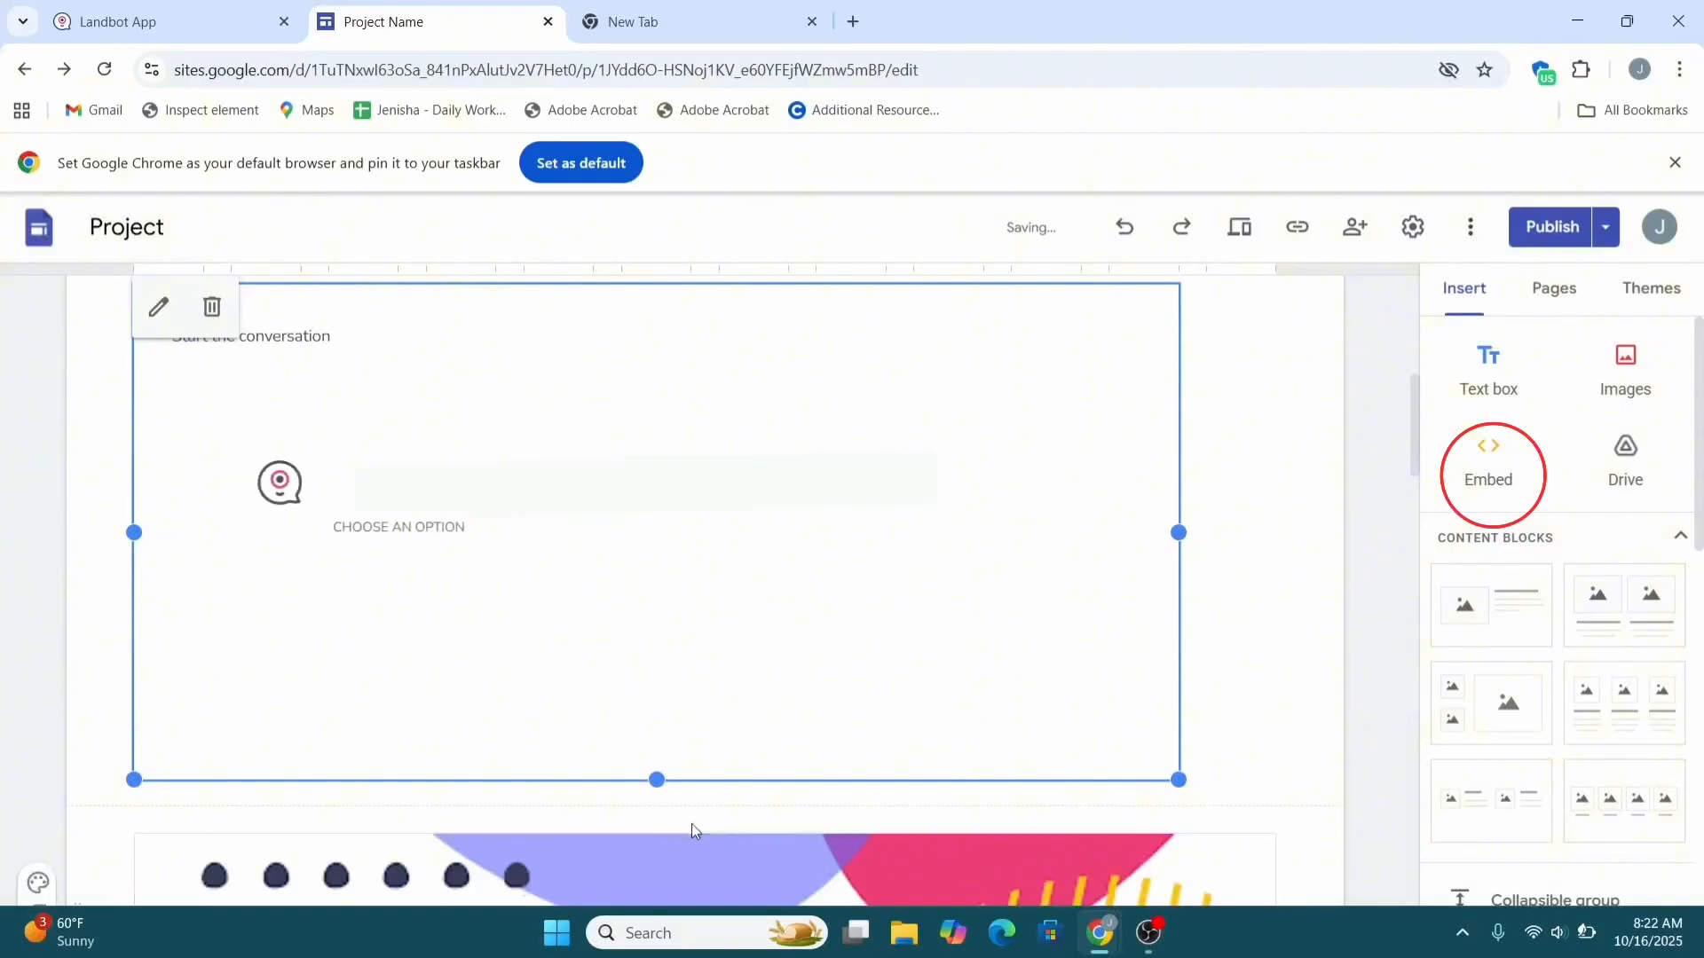
pyautogui.moveTo(655, 776); pyautogui.dragTo(669, 601)
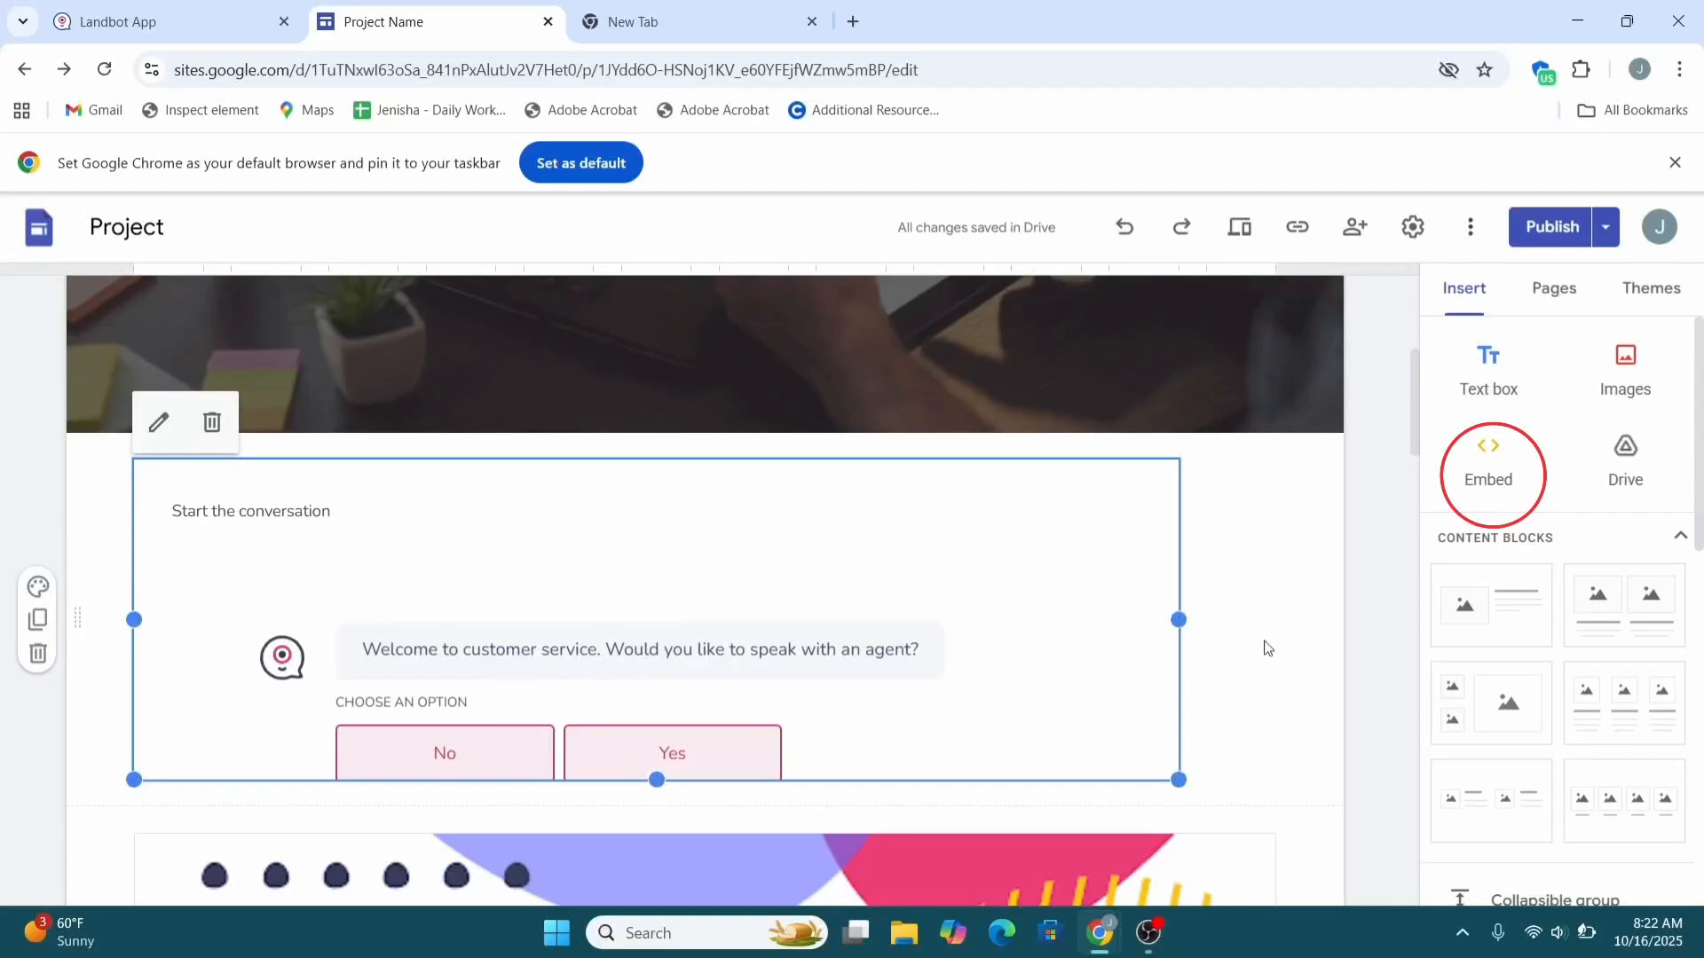
pyautogui.click(1345, 634)
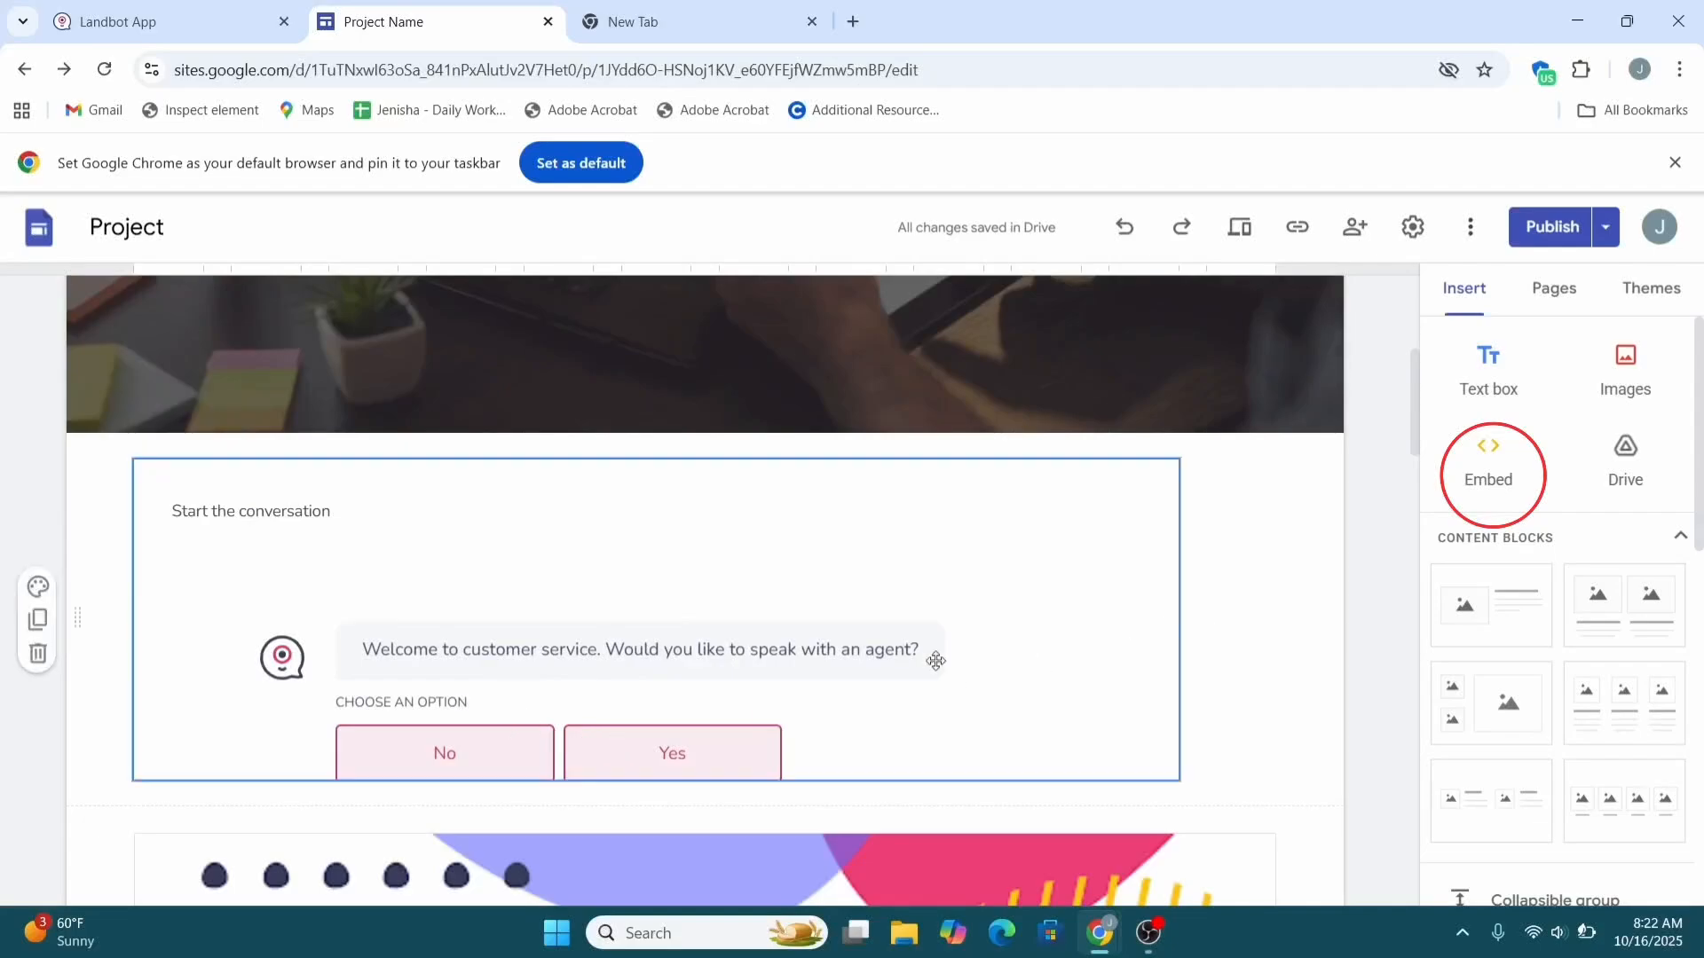
# Publish the Google Sites changes and confirm in the review dialog.
pyautogui.click(1552, 228)
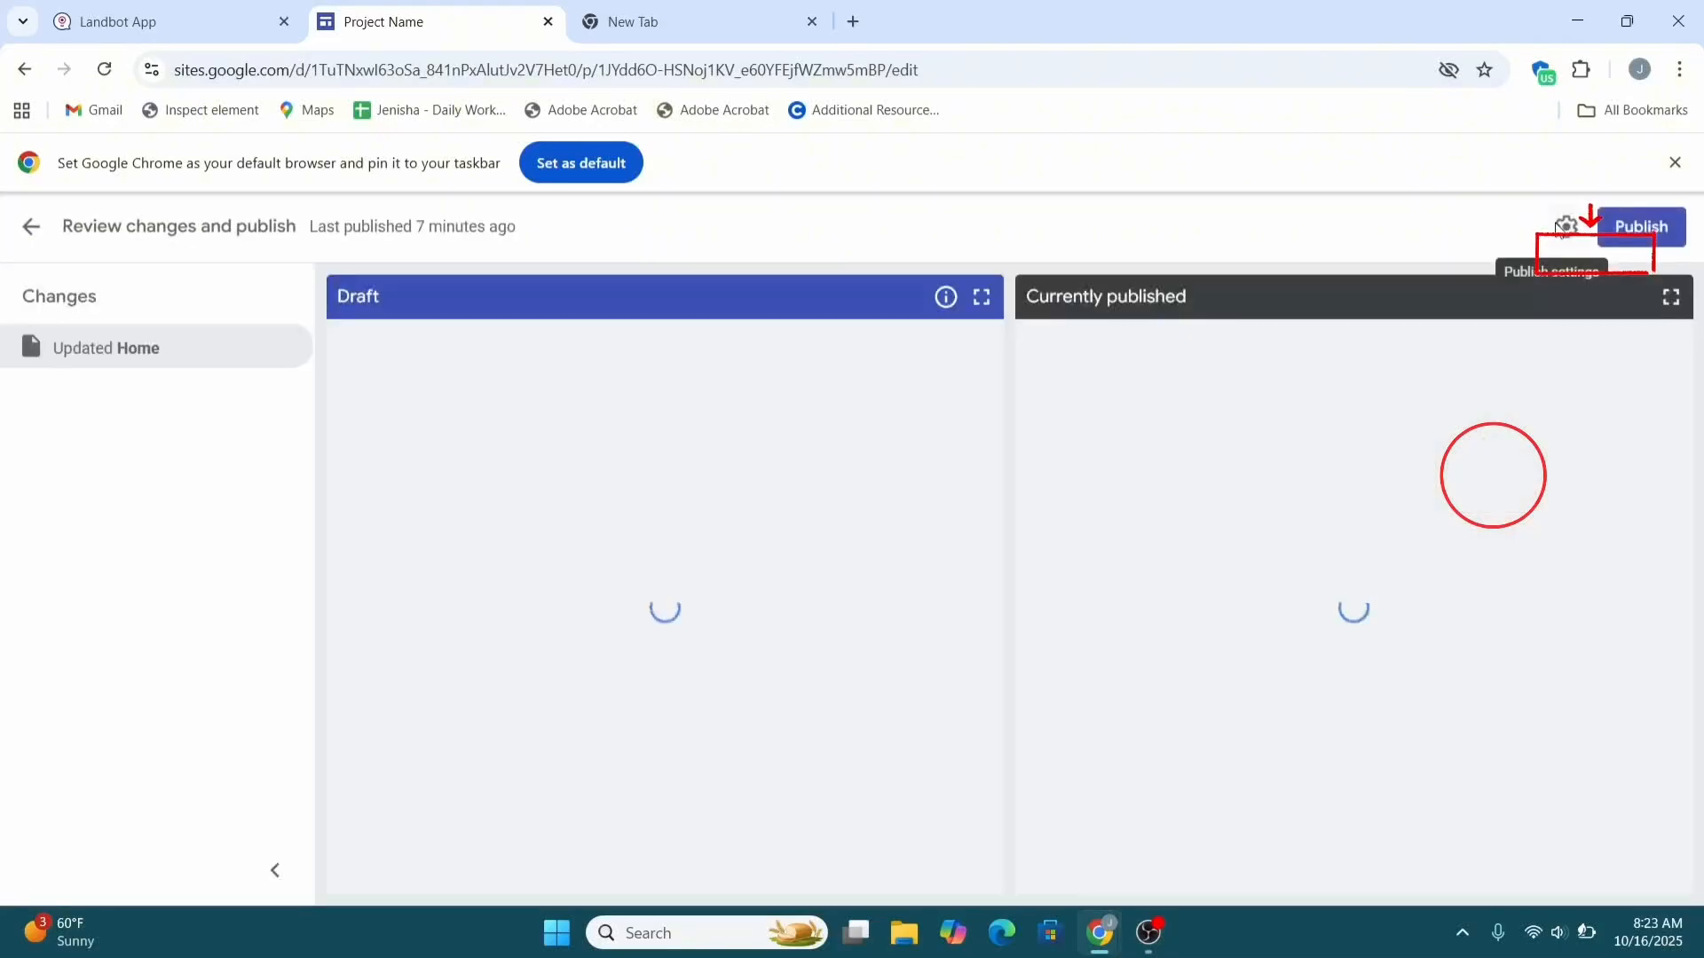
pyautogui.click(1613, 237)
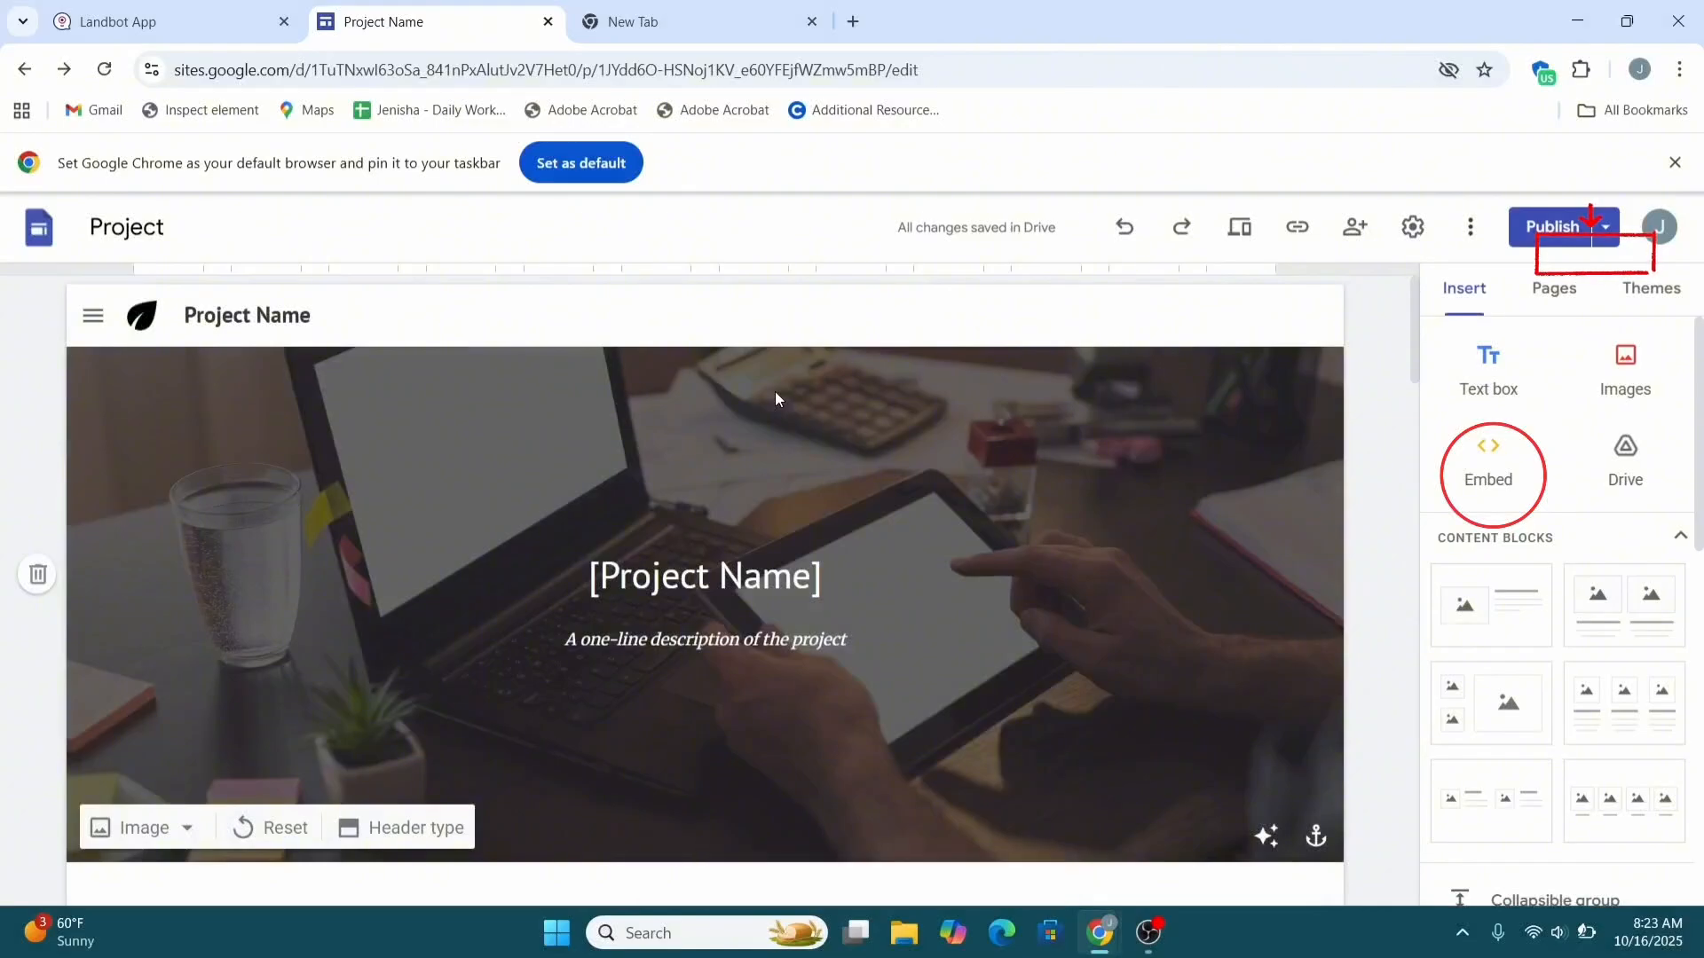
pyautogui.scroll(-3, 774, 392)
pyautogui.scroll(3, 775, 391)
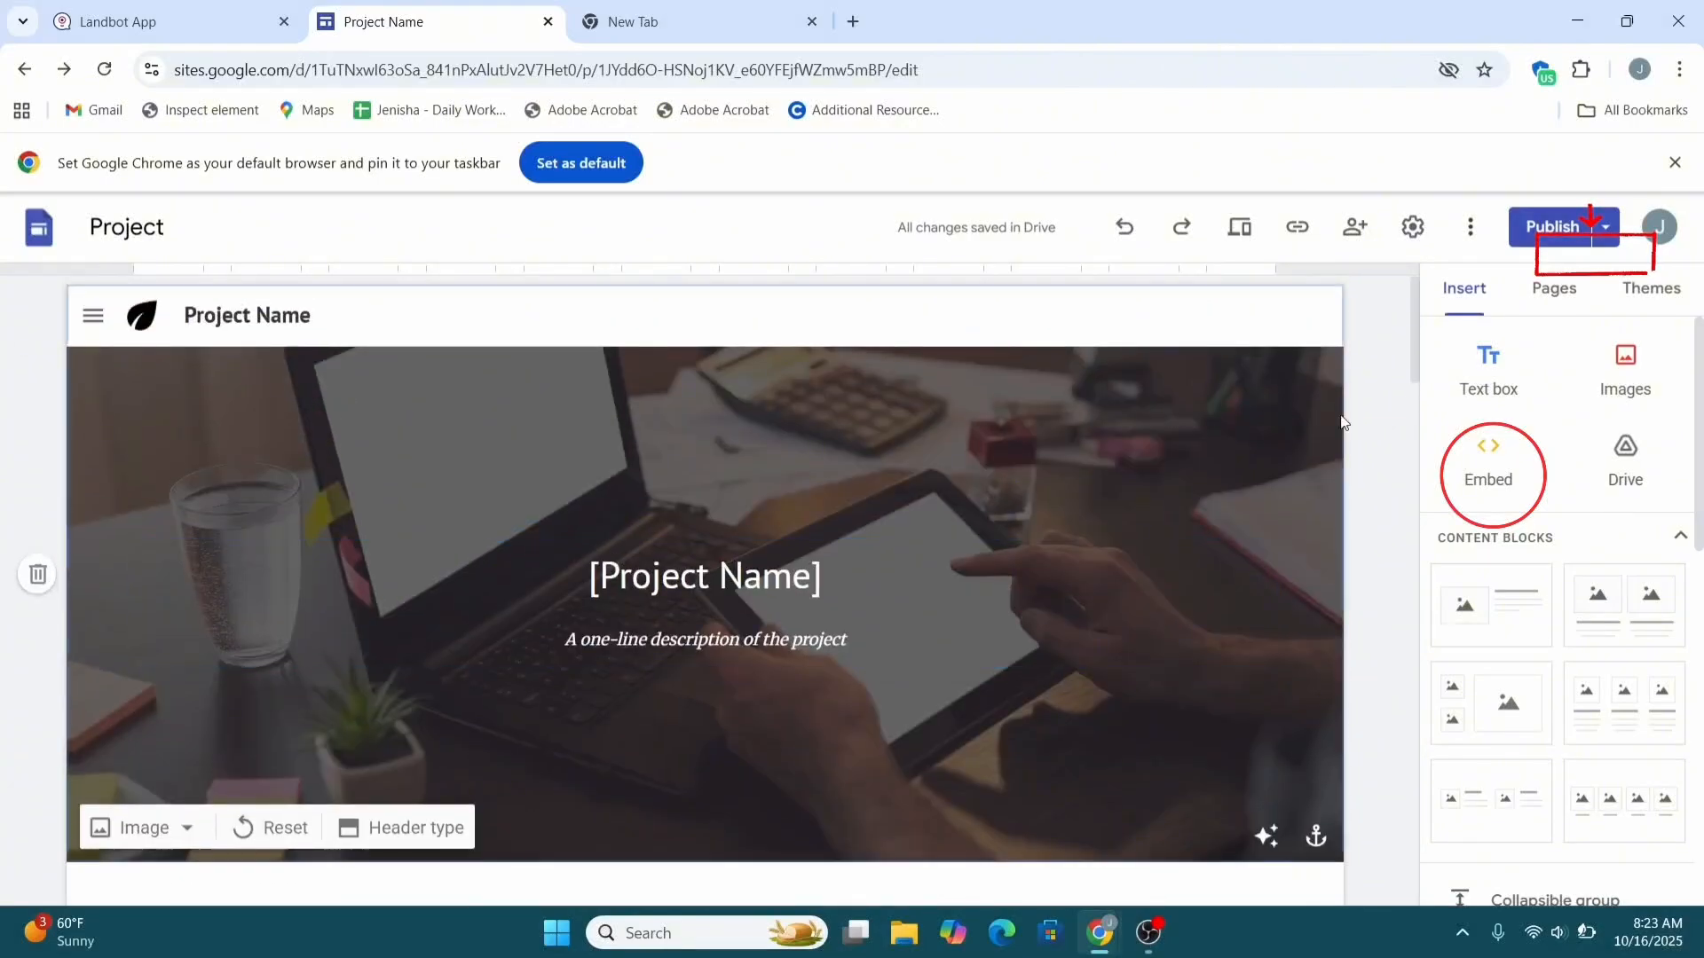